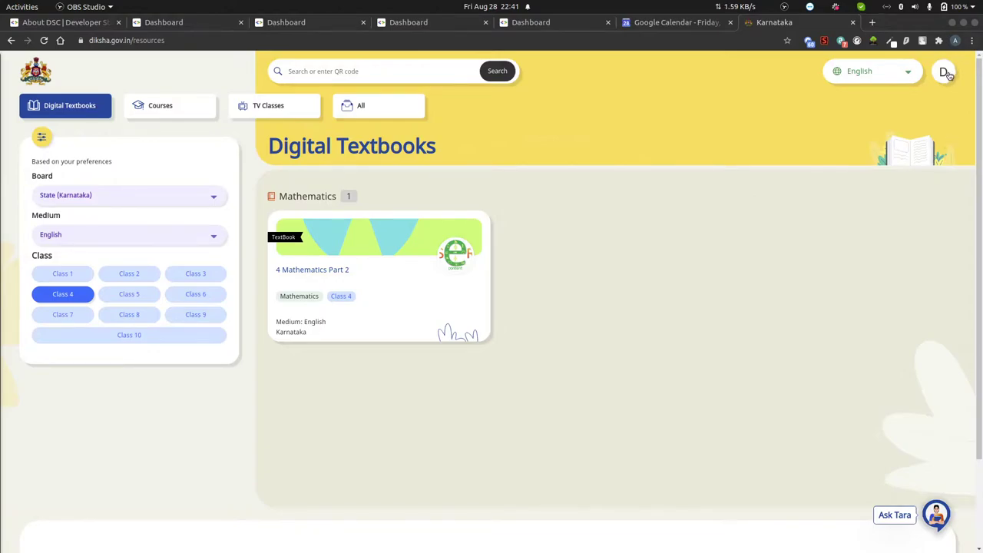
Step: Open the workspace from the account options and show the content that is up for review
left_click(946, 73)
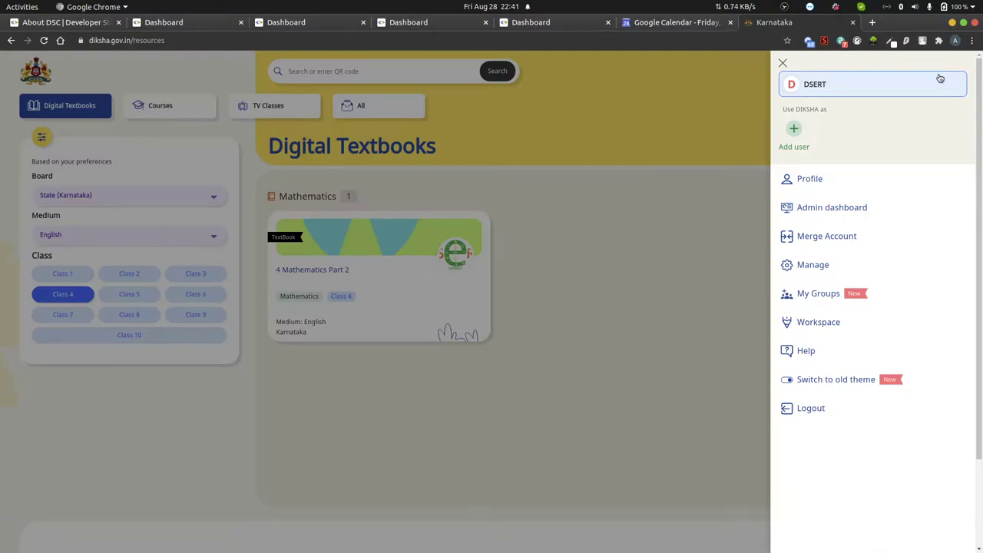
left_click(817, 324)
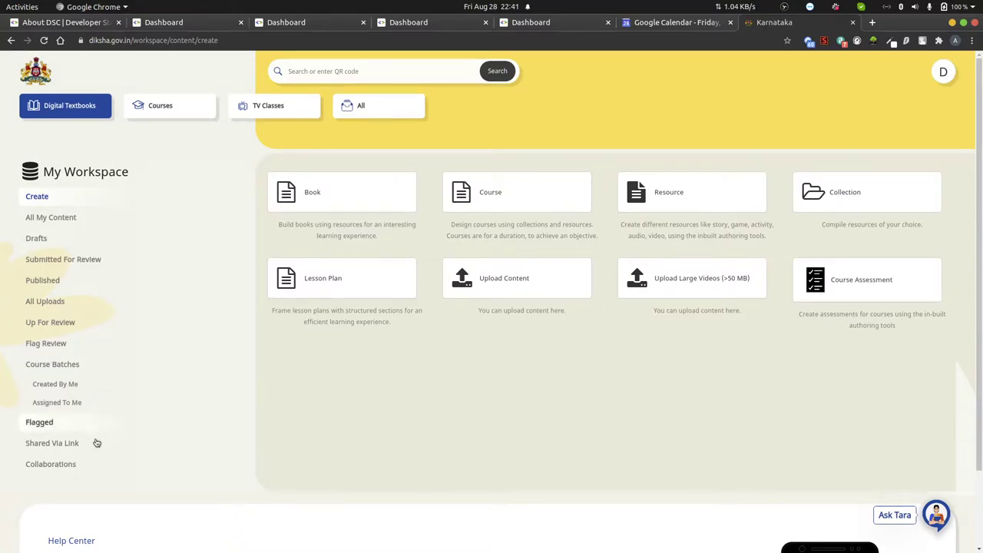
left_click(34, 326)
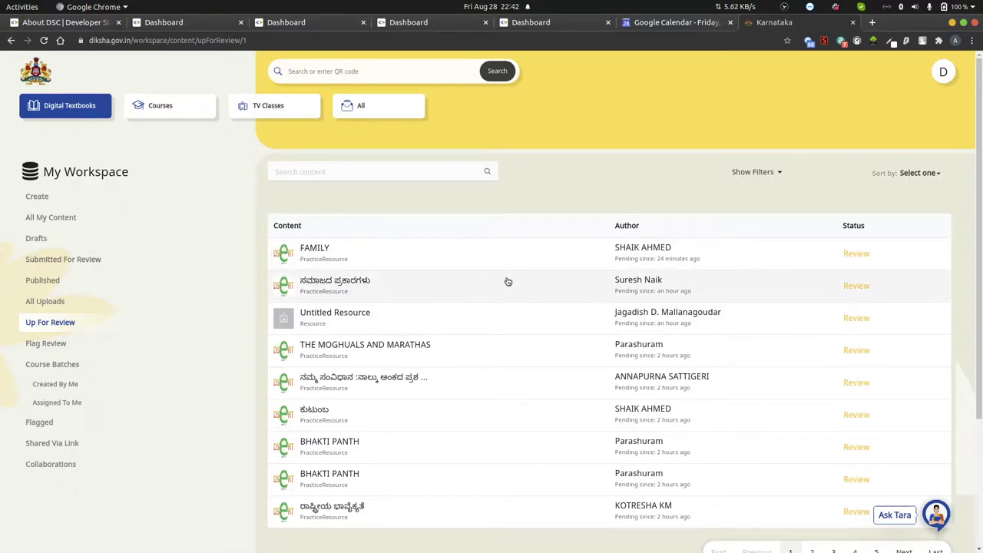
Step: Set the review list filters to board State (Karnataka) and the mediums English and Kannada
left_click(745, 176)
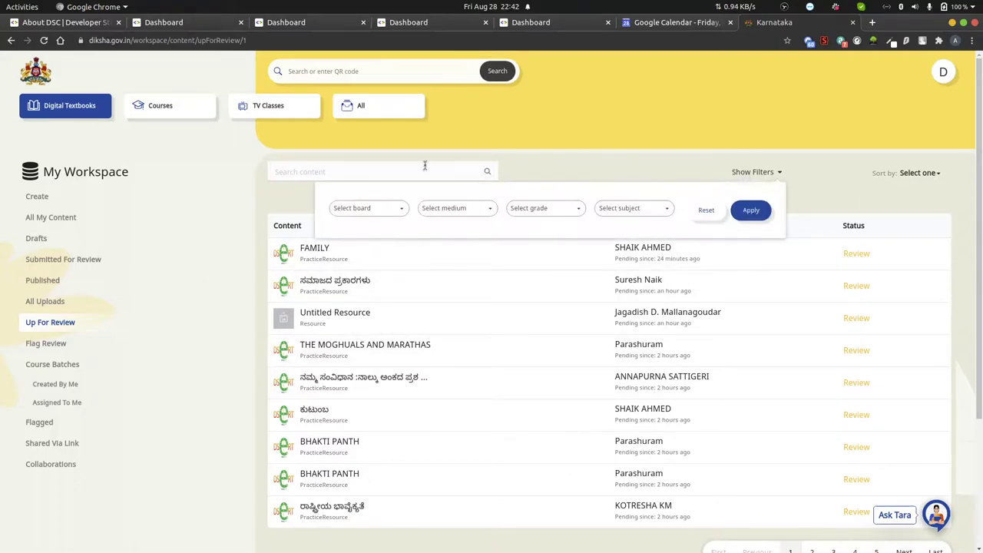
left_click(403, 214)
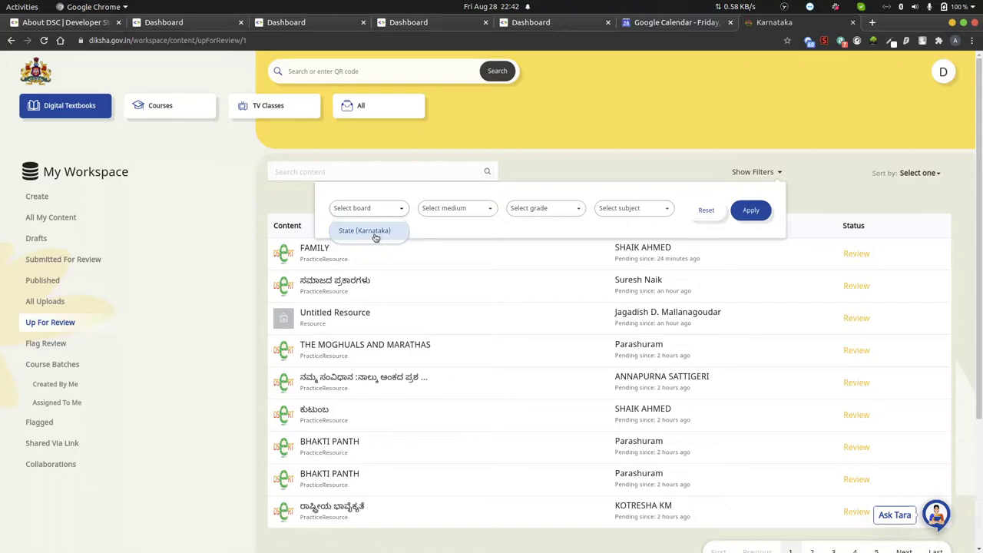
left_click(377, 236)
left_click(490, 213)
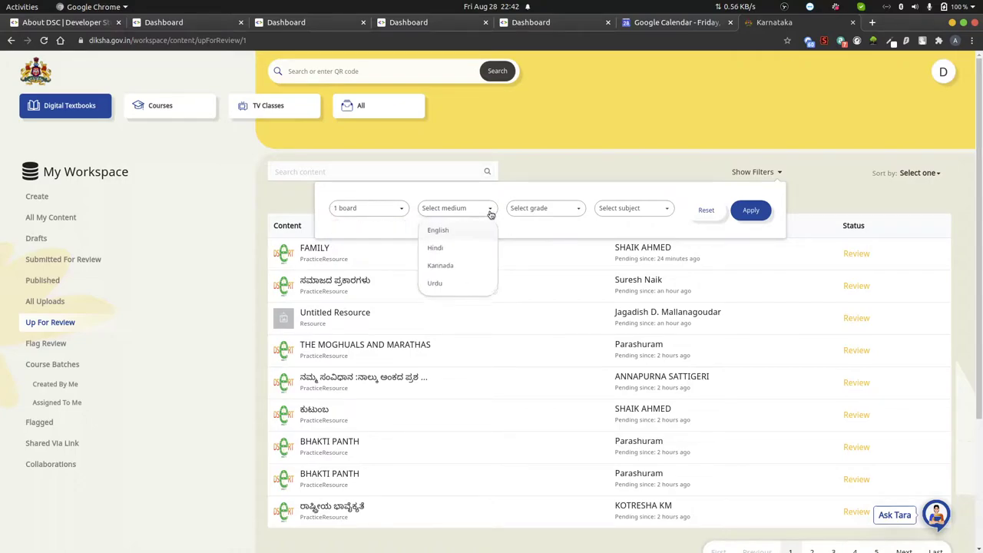
left_click(441, 237)
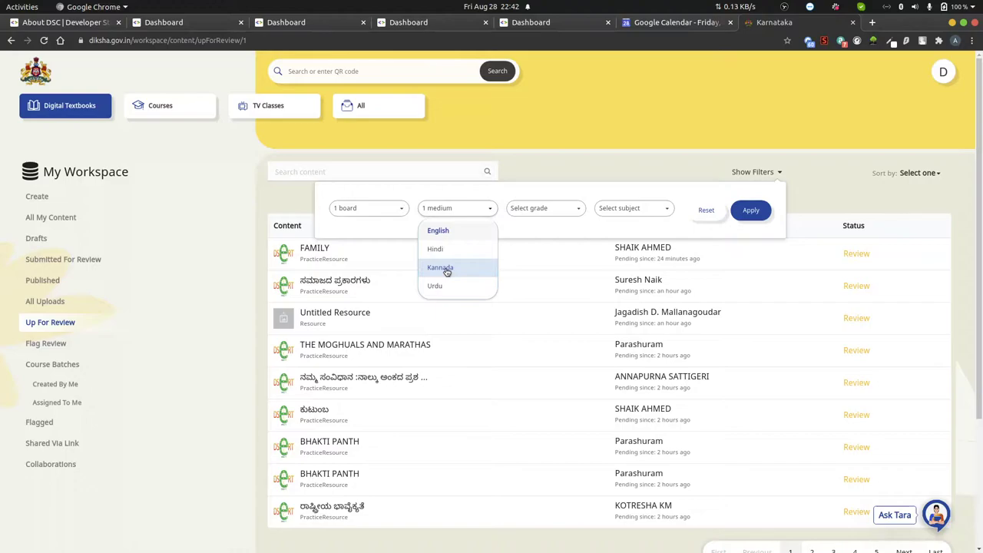
left_click(447, 269)
Step: Set the grade filter to Class 9 only
left_click(578, 209)
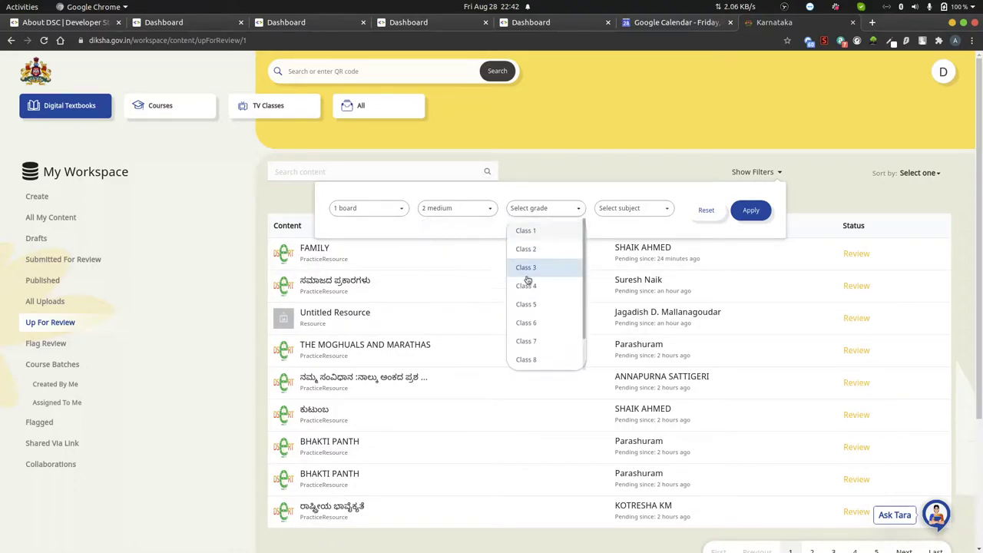
scroll(531, 340, "down", 2)
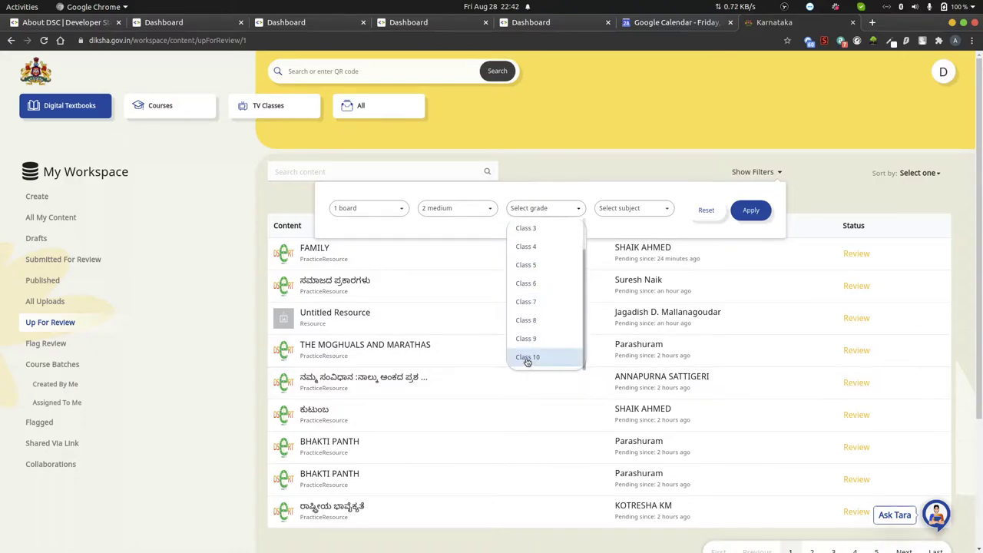
left_click(528, 358)
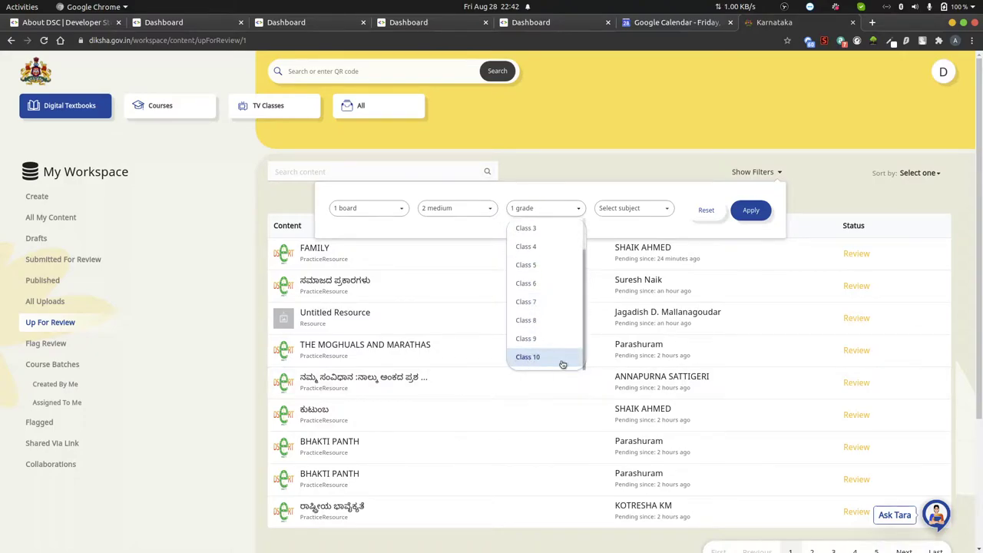
left_click(666, 210)
scroll(612, 331, "down", 3)
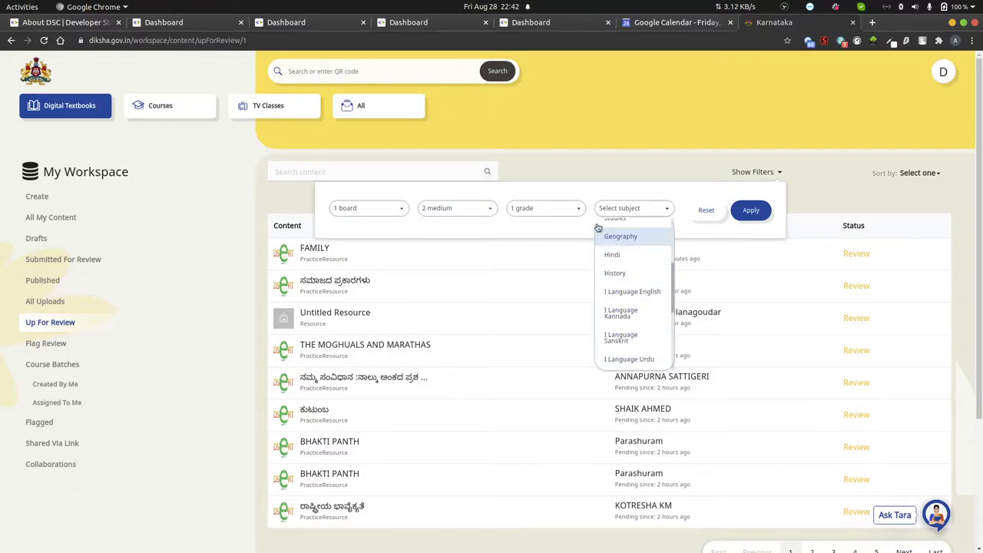
left_click(577, 211)
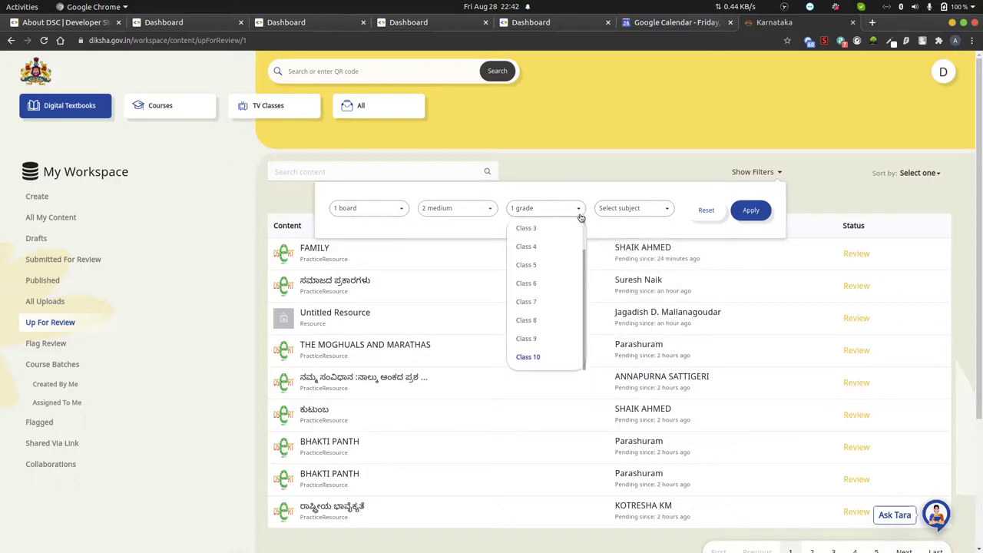
left_click(530, 342)
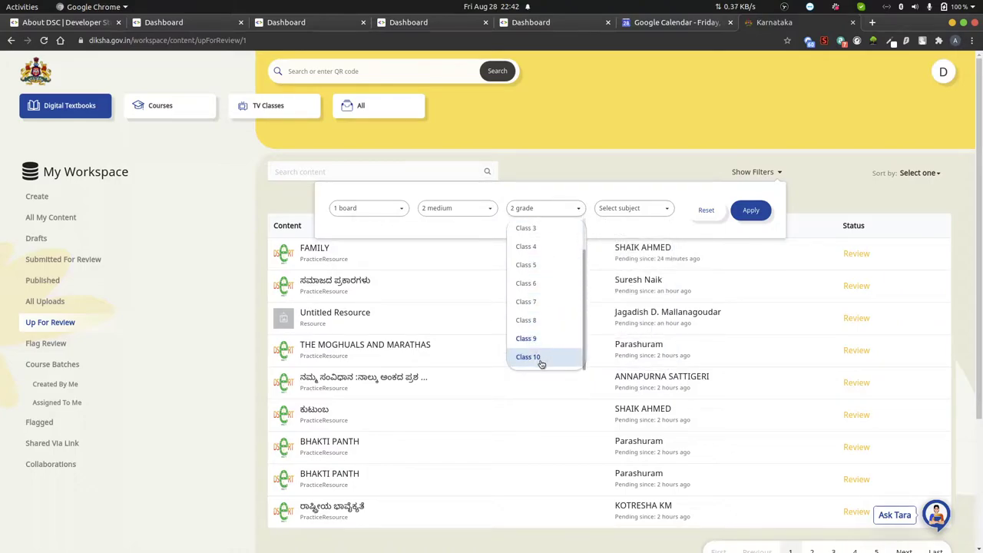
left_click(540, 358)
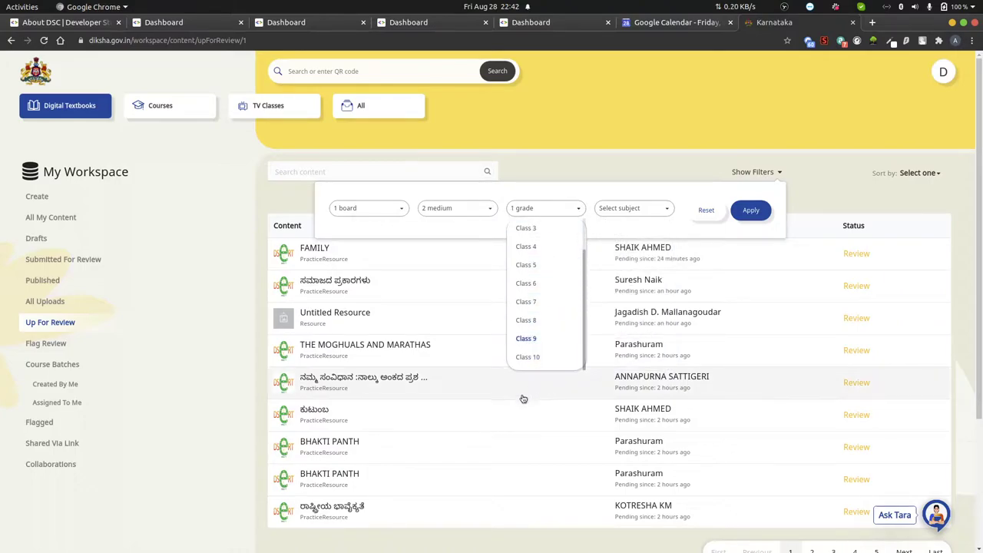
Step: Choose Social Science as the subject filter and apply the filters to the review list
left_click(667, 211)
scroll(630, 341, "down", 4)
left_click(626, 359)
left_click(750, 211)
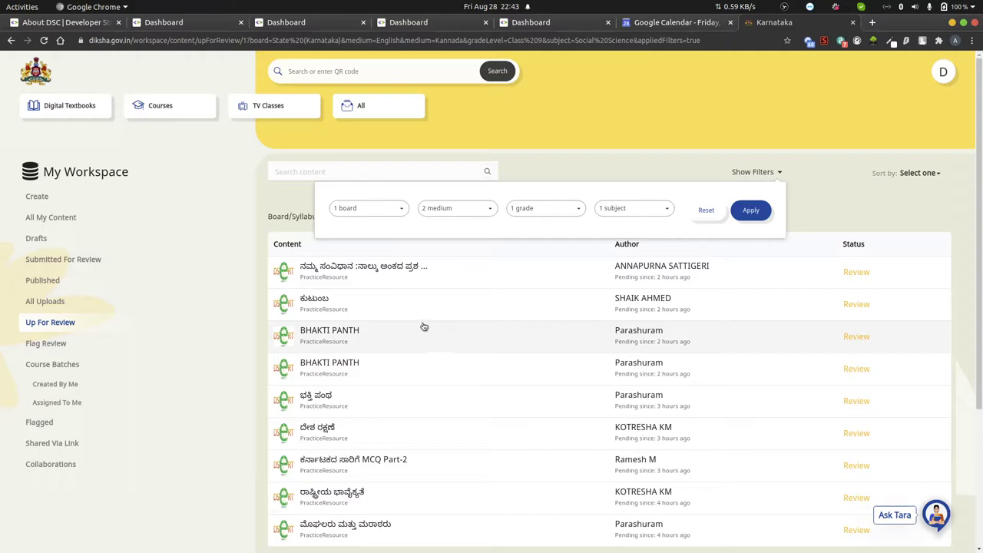
Step: Look through the filtered review list and open the first BHAKTI PANTH practice resource
scroll(659, 375, "down", 4)
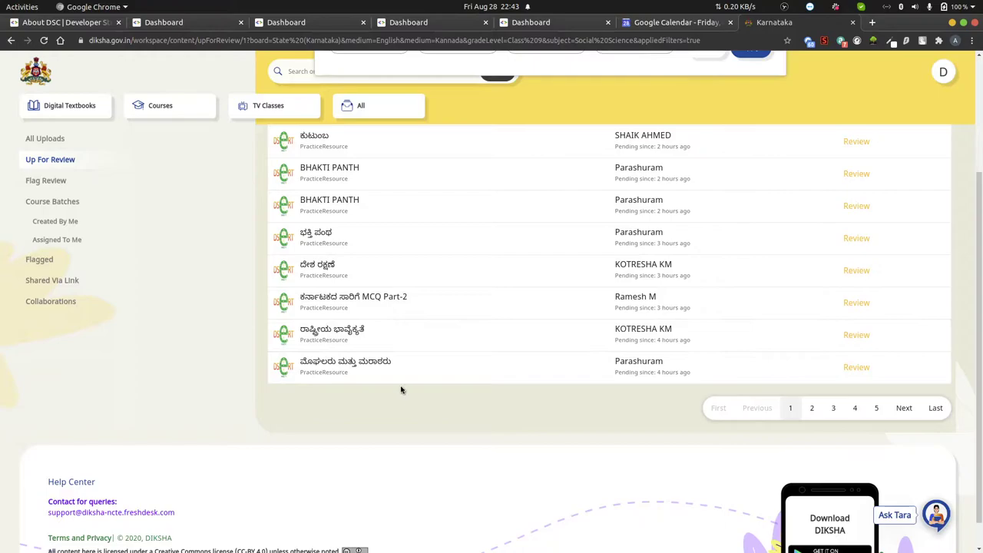
scroll(402, 389, "up", 3)
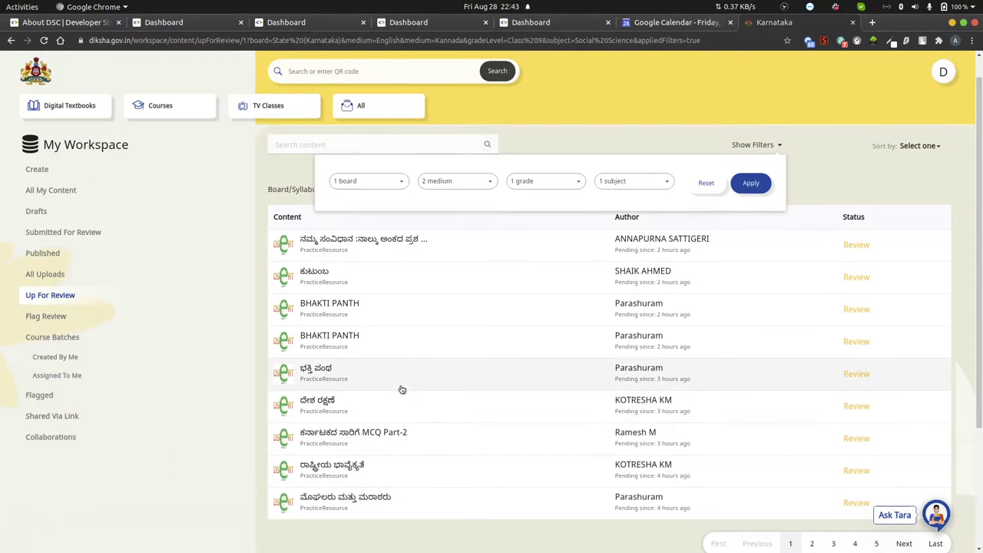
left_click(318, 314)
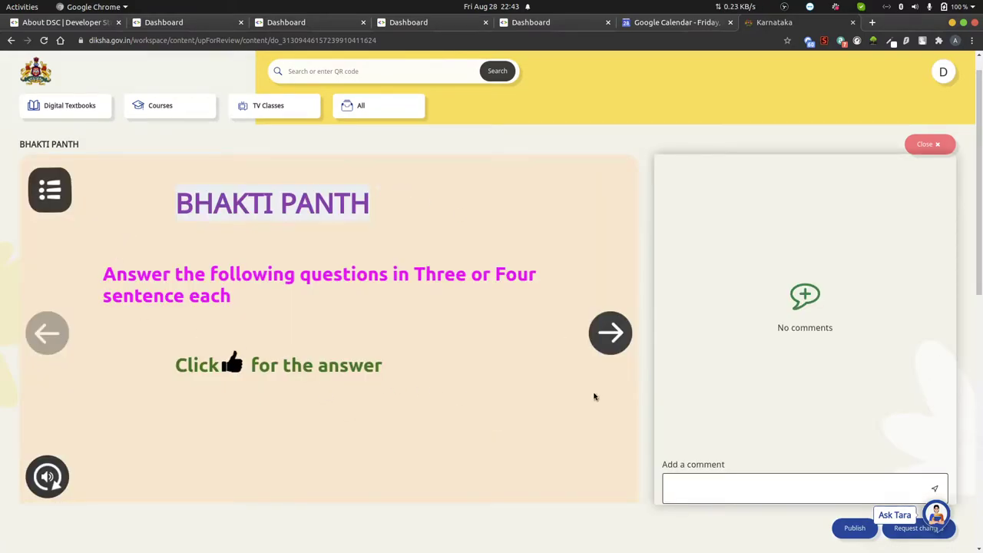
Step: Examine the resource's title, description and content information, including medium, class, subject and keywords
scroll(406, 390, "down", 1)
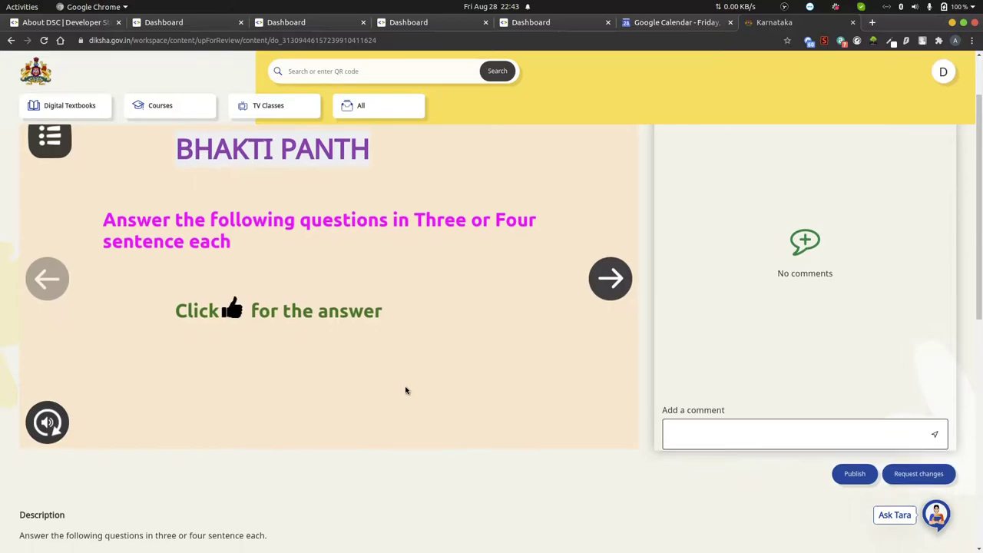
scroll(406, 391, "down", 1)
scroll(358, 459, "down", 1)
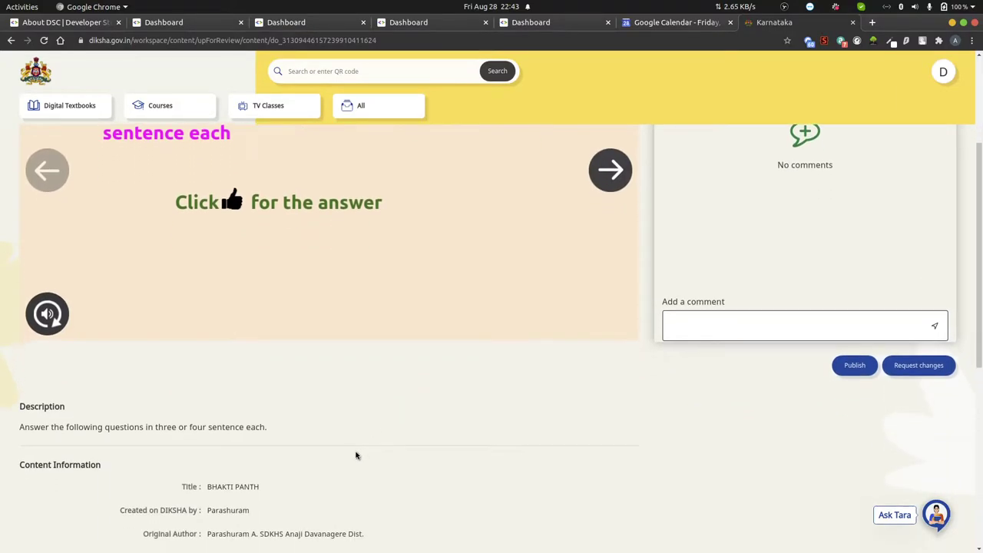
scroll(330, 432, "up", 4)
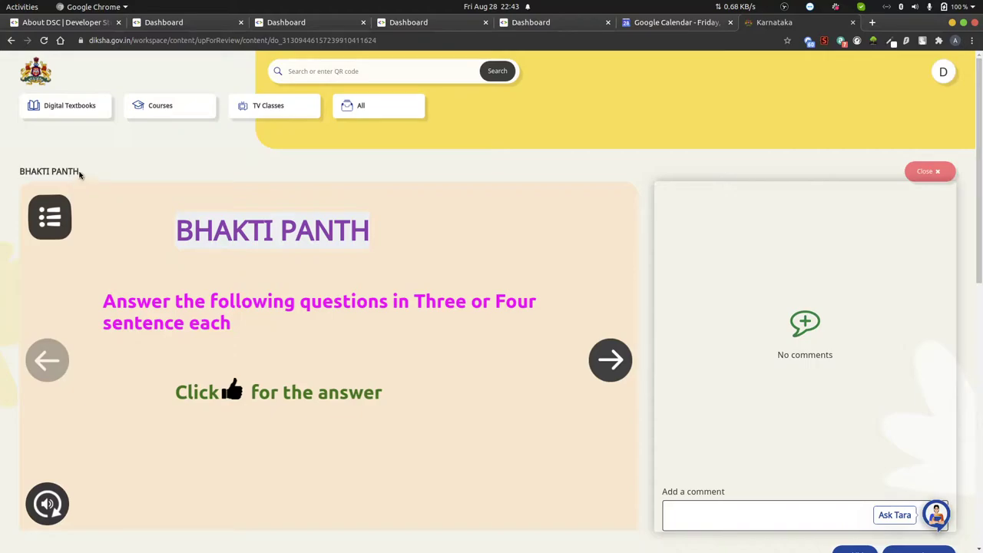
scroll(295, 376, "down", 2)
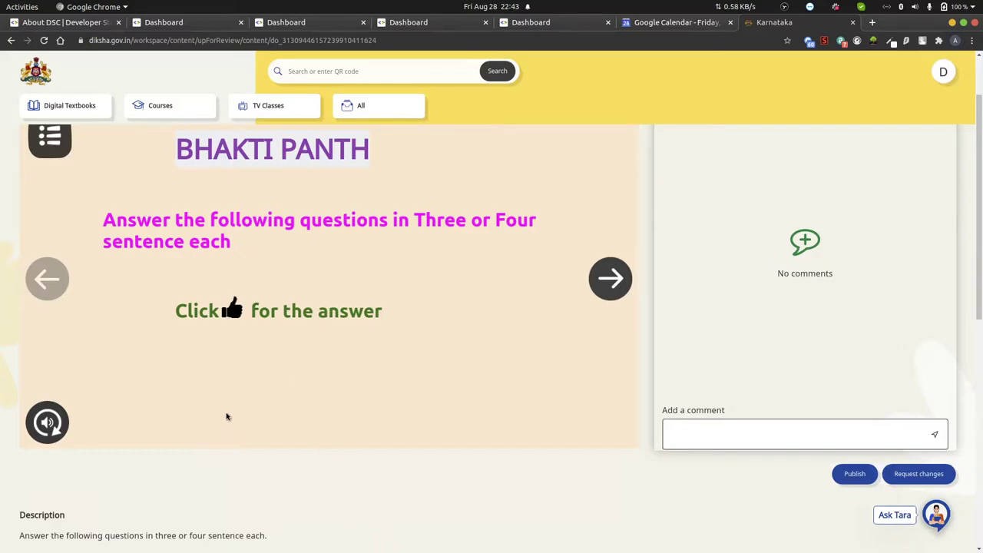
scroll(226, 415, "down", 2)
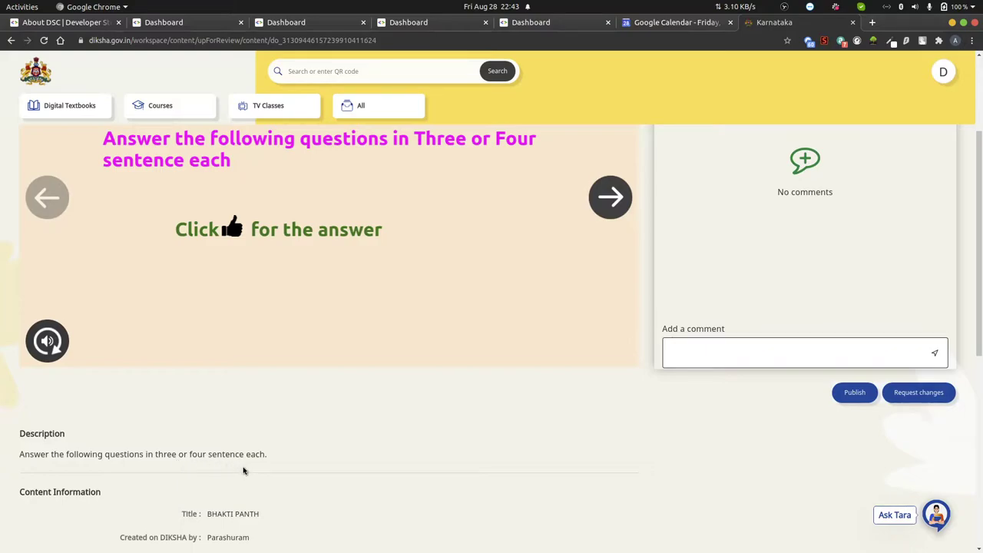
scroll(244, 470, "down", 2)
scroll(375, 449, "down", 5)
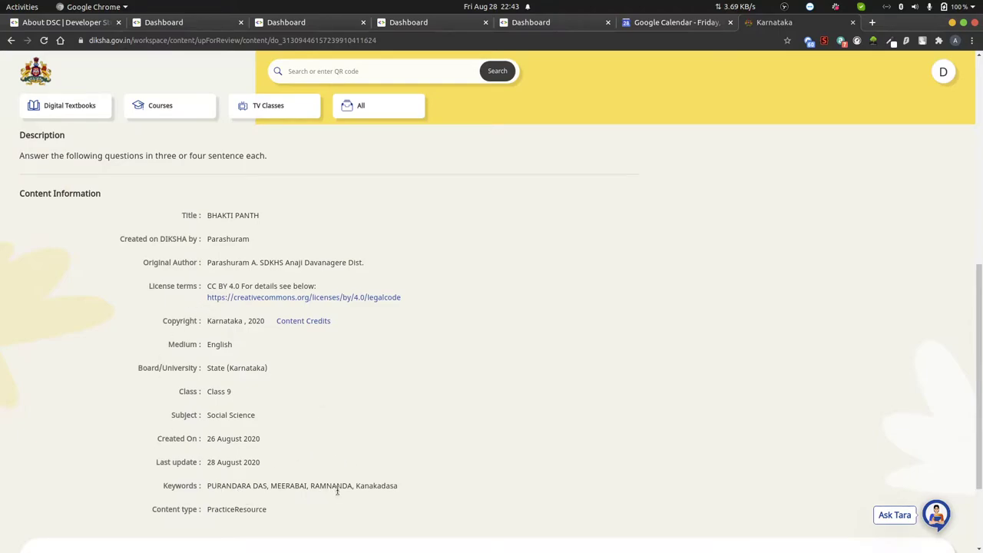
scroll(415, 263, "up", 3)
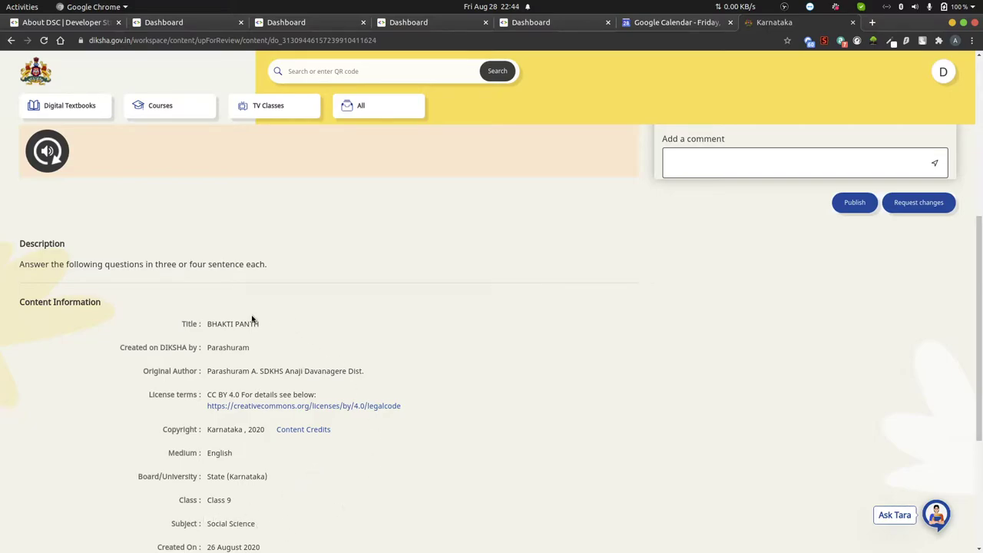
scroll(356, 469, "up", 3)
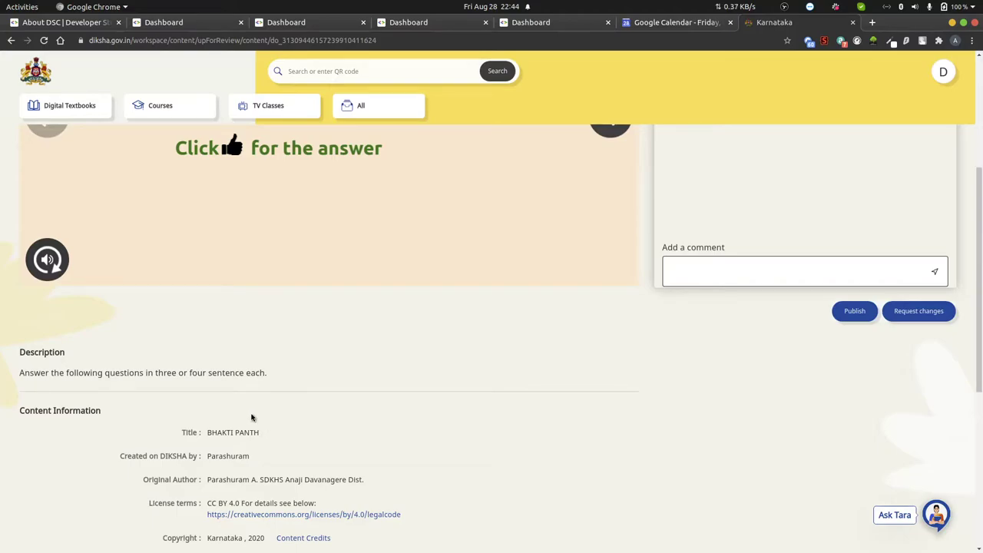
scroll(252, 415, "up", 2)
scroll(361, 453, "up", 2)
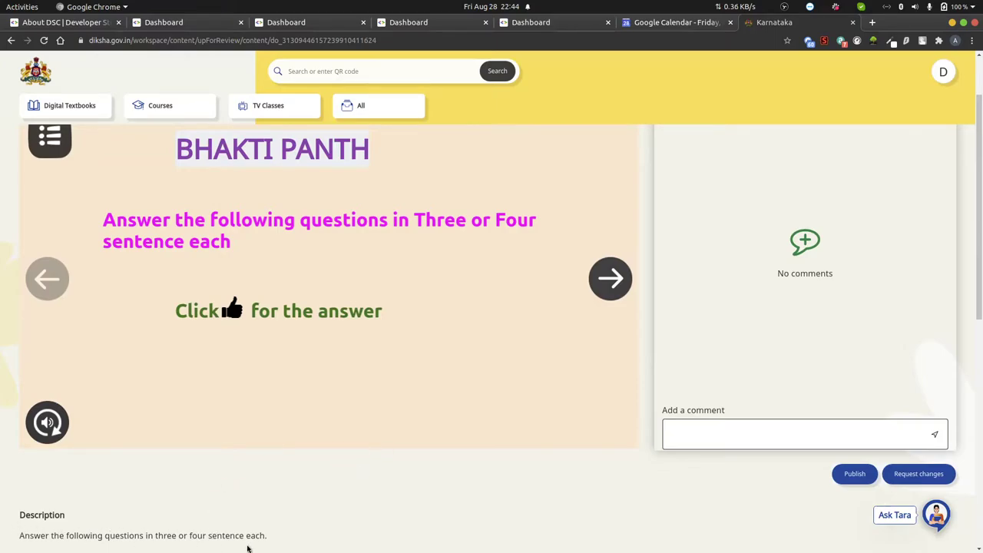
scroll(406, 465, "up", 1)
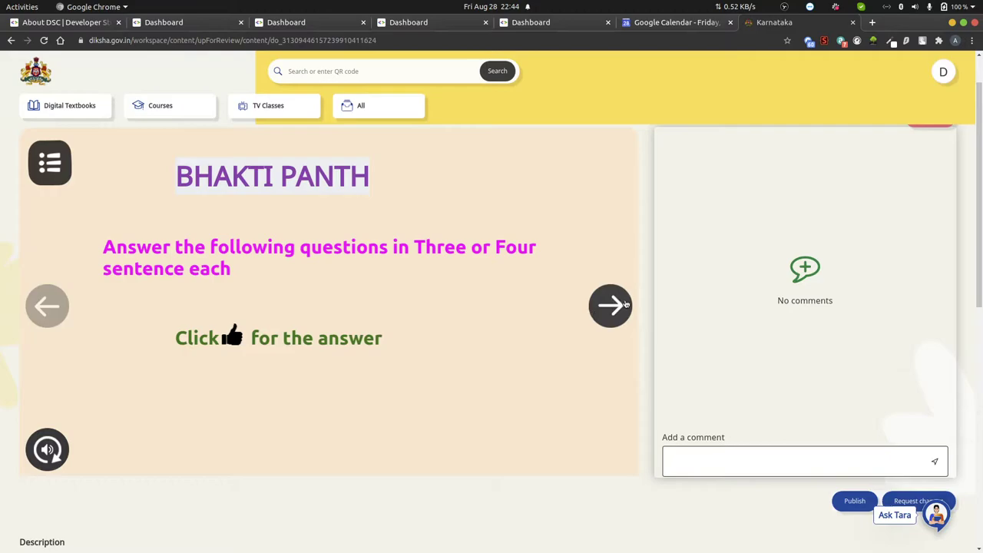
Step: Go to the question about Sikhs, reveal its answer for checking, and advance to the question on Meerabhai's devotion
left_click(624, 306)
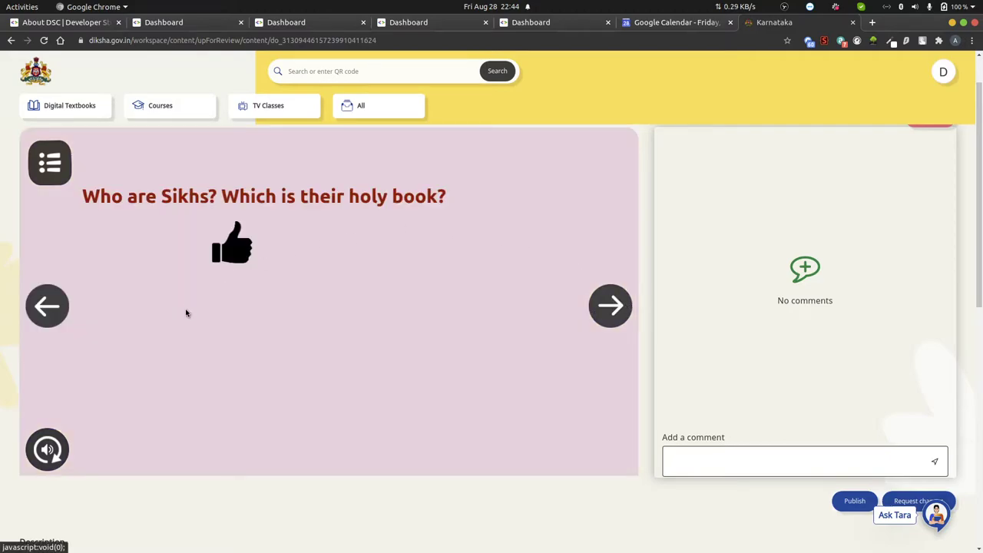
left_click(229, 258)
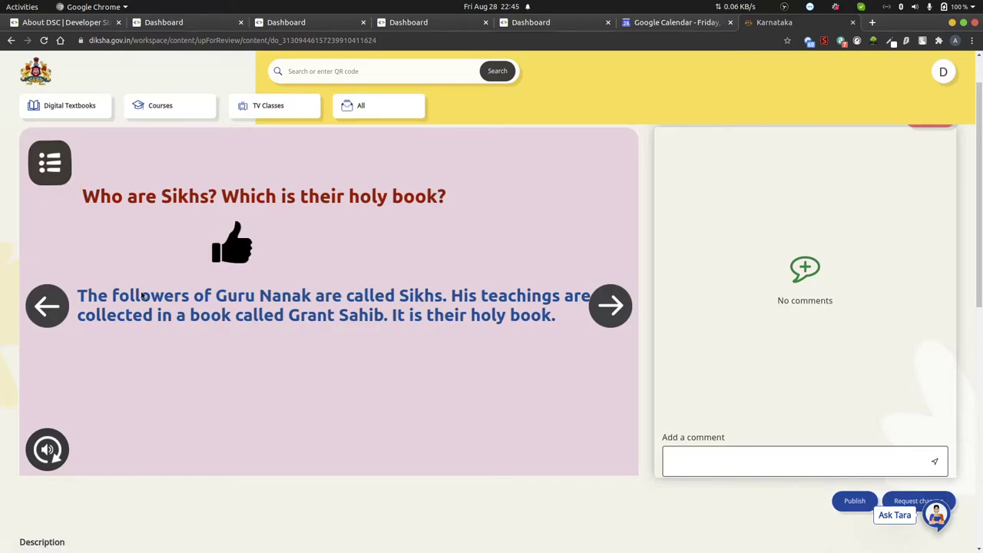
left_click(621, 317)
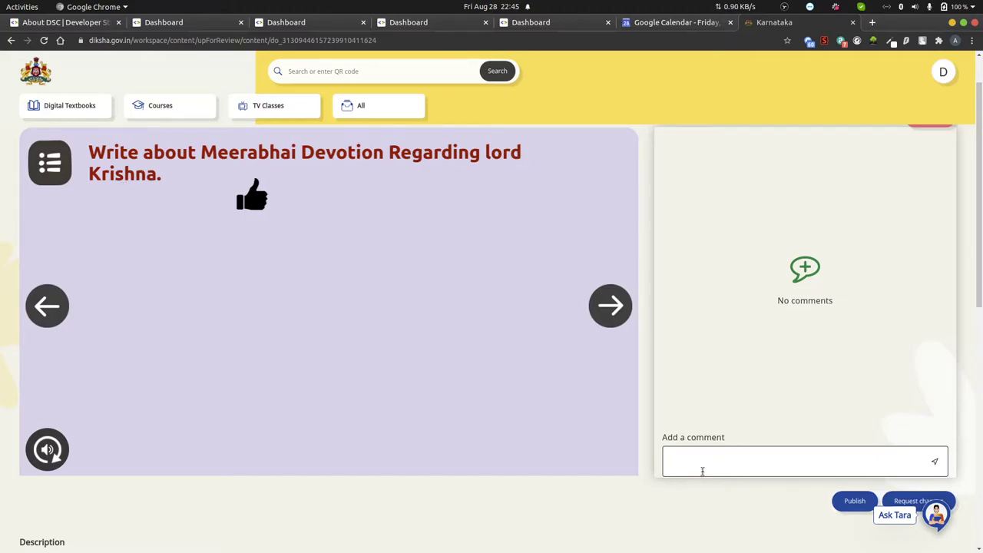
Step: Post the comment 'Rewrite as - "Write about Meerabai's devotion towards Lord Krishna.' on the question about Meerabhai's devotion
left_click(676, 458)
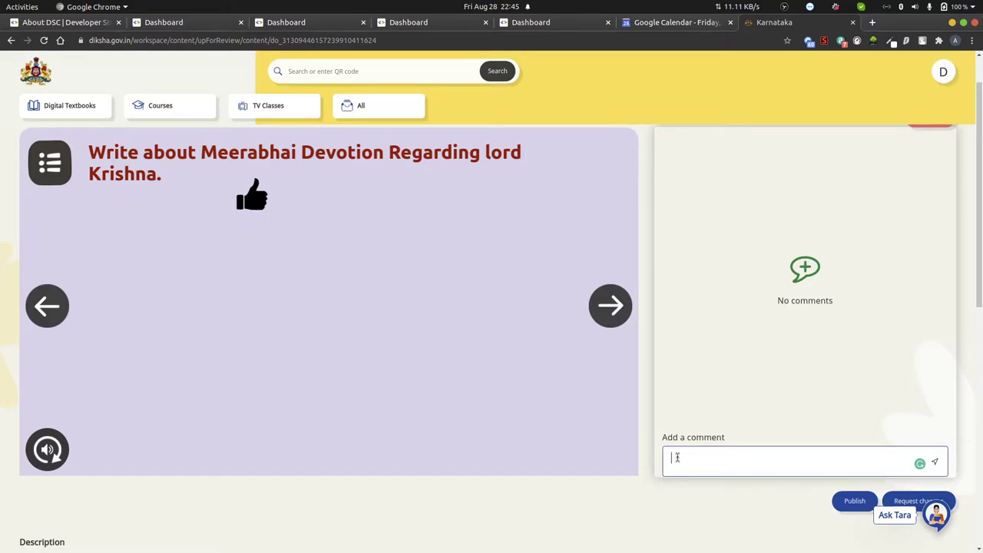
type("Rewrite as - ")
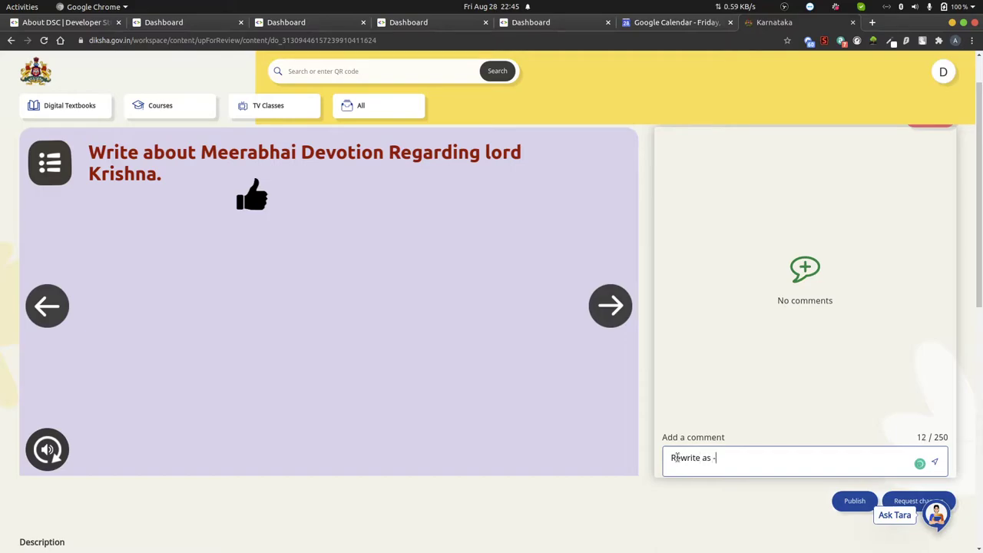
type("\"Write")
type(" abou")
type("t Meera")
type("bai")
type("'a")
type(" devotion")
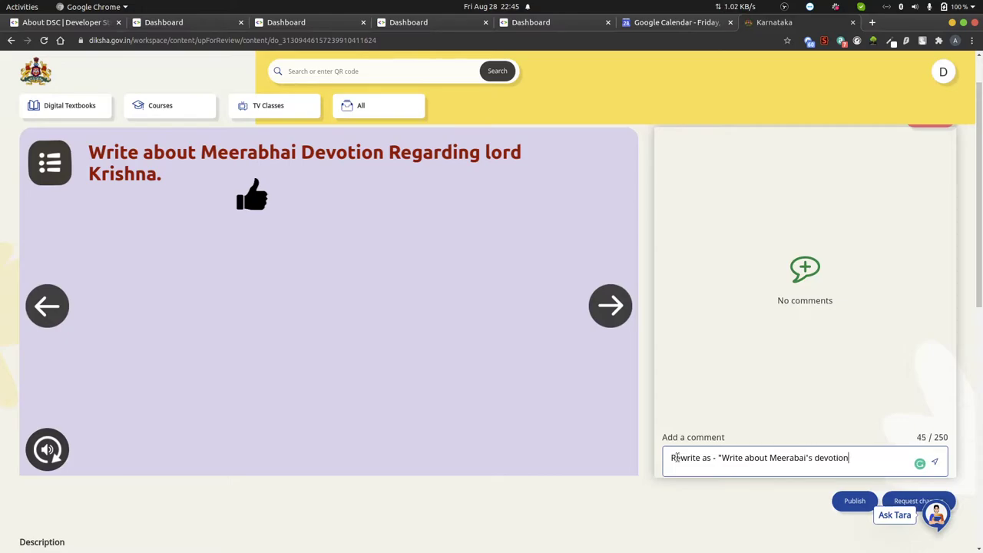
type(" towards Lord Krishna.")
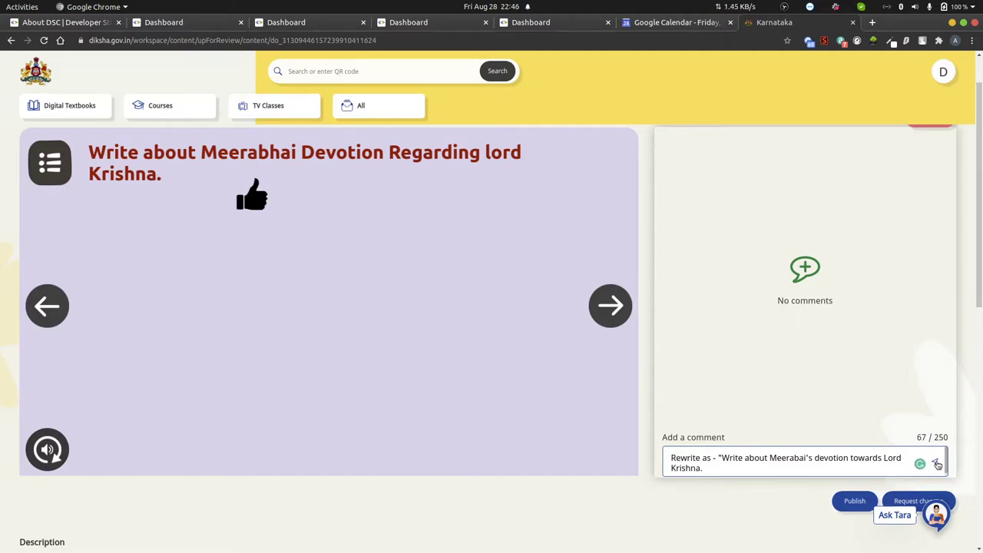
left_click(937, 465)
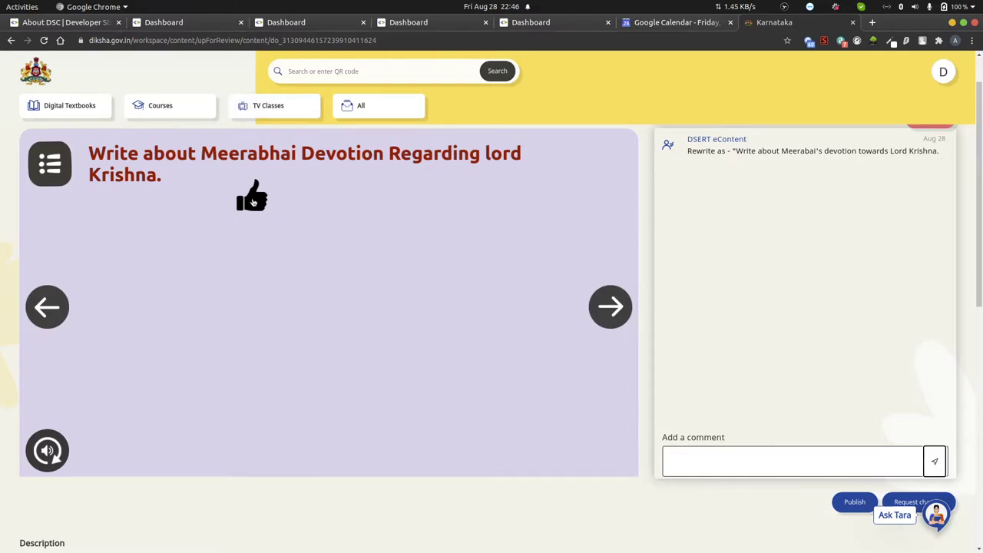
Step: Check the answers to the Meerabhai and Chaitanya questions and go on to the question about Karnataka's saints
left_click(254, 201)
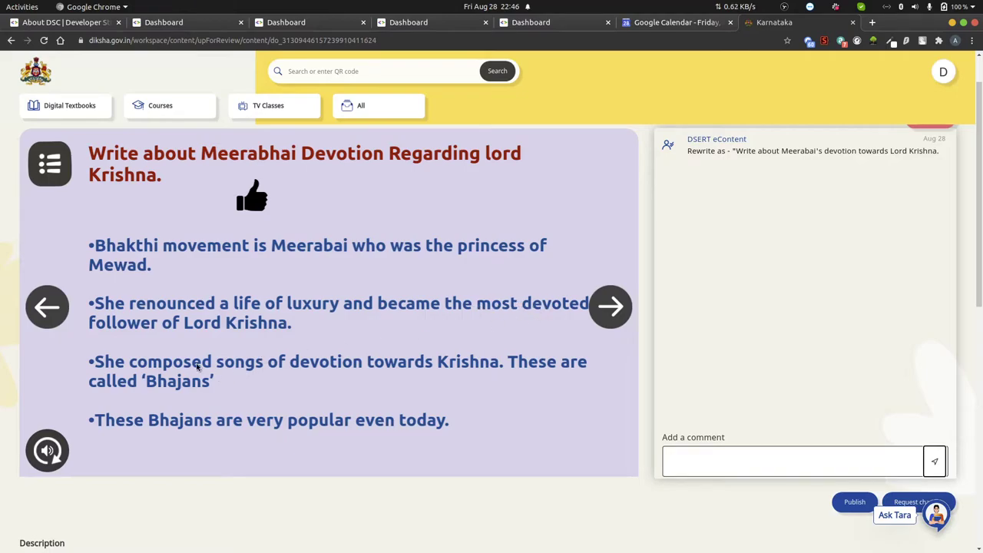
left_click(610, 306)
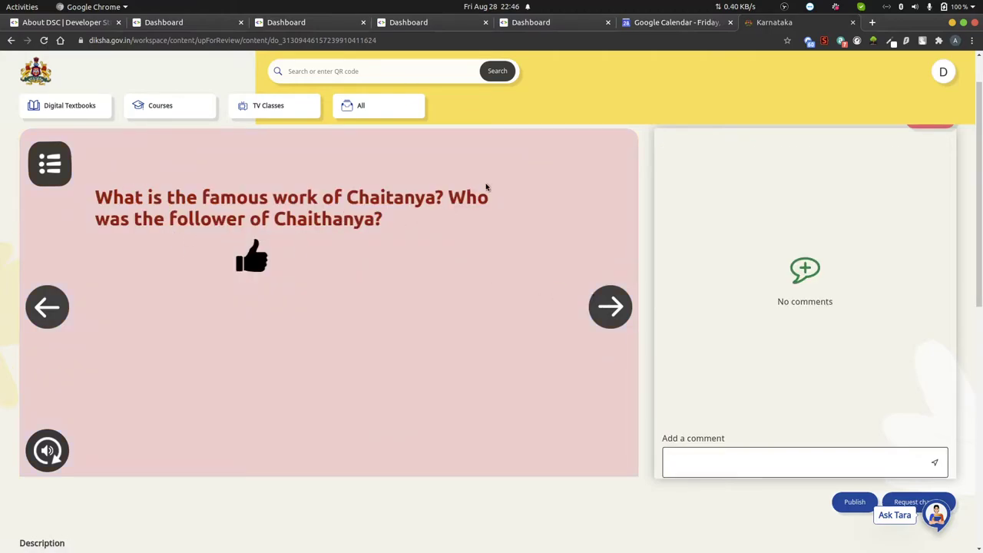
left_click(247, 267)
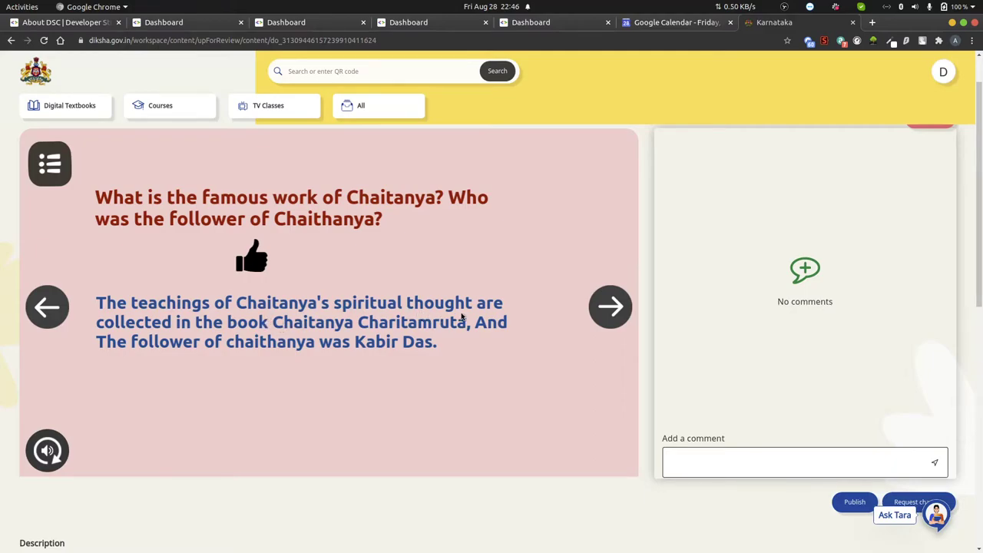
left_click(611, 307)
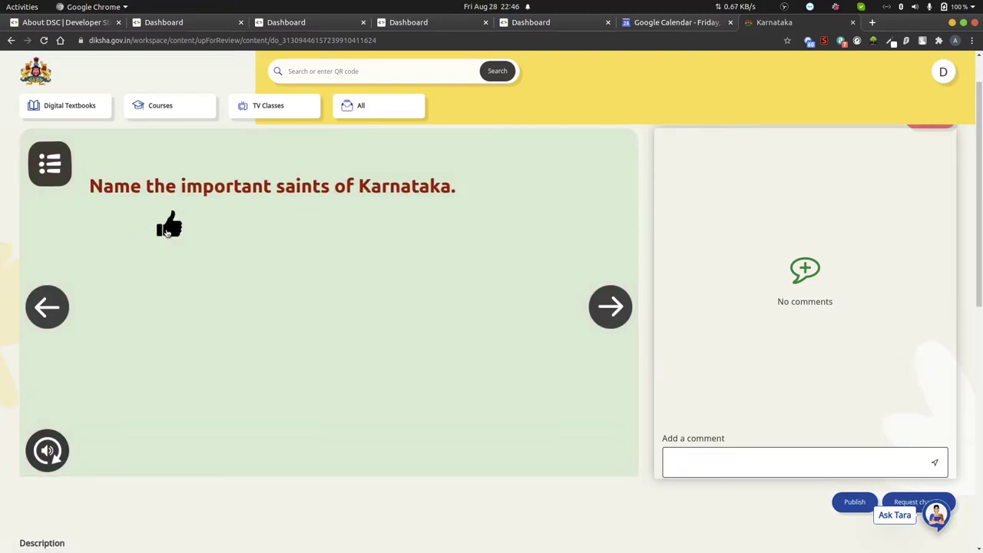
Step: Reveal the Karnataka saints answer and post the comment 'In the answer for the question "Name the important saints of Karnataka"....remove 'an''
left_click(167, 230)
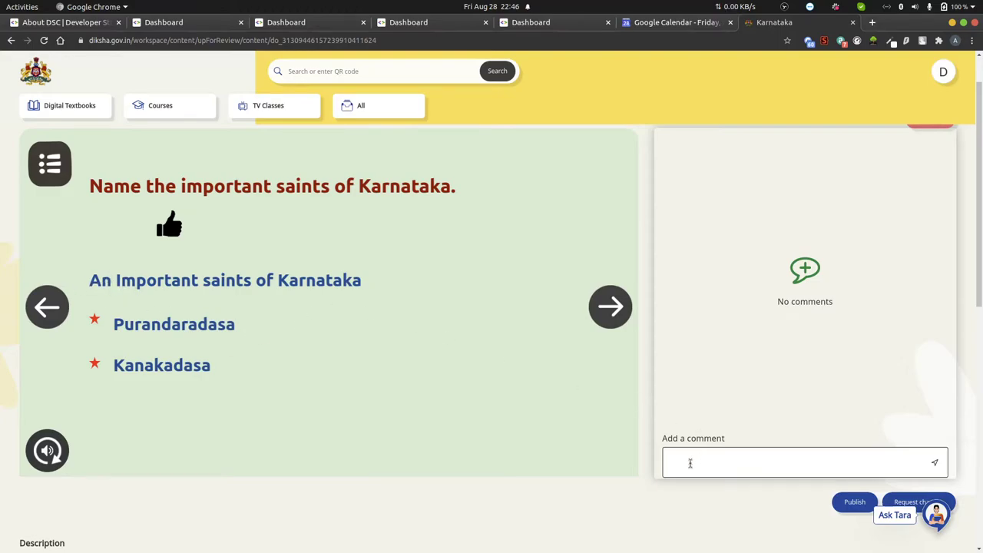
left_click(690, 463)
type("In the")
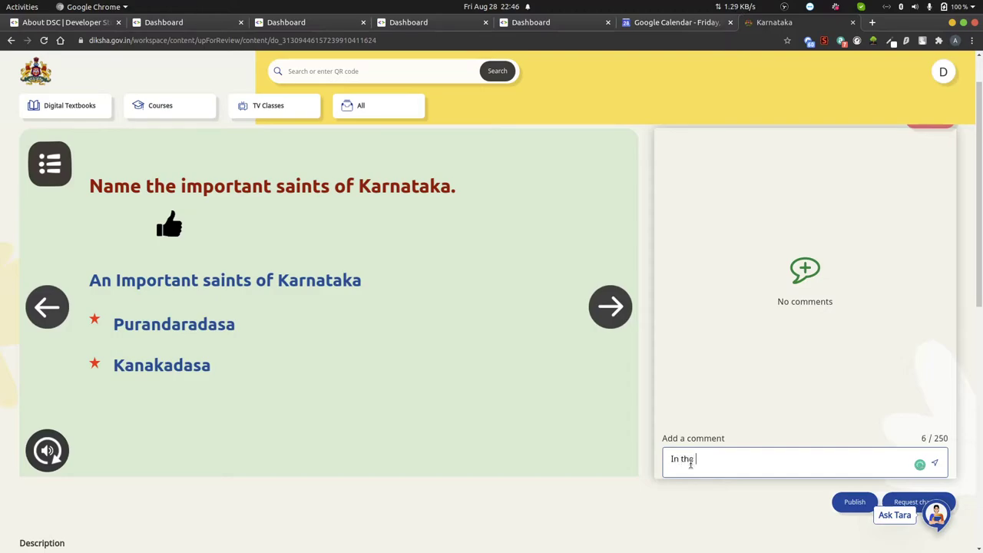
key("BackSpace")
key("BackSpace")
key("BackSpace")
key("BackSpace")
type("he answer for the question \"")
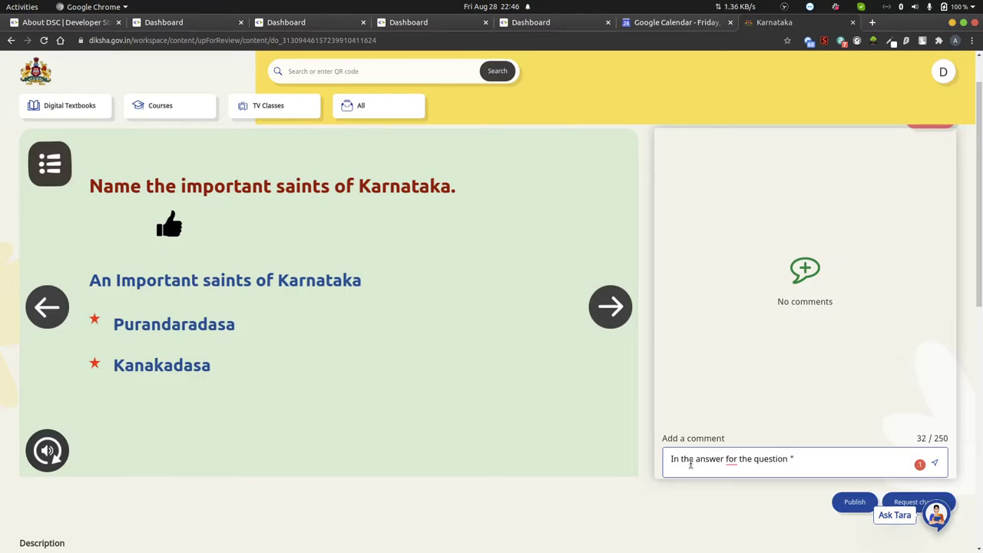
type("Name the important saints of Karnat")
type("a")
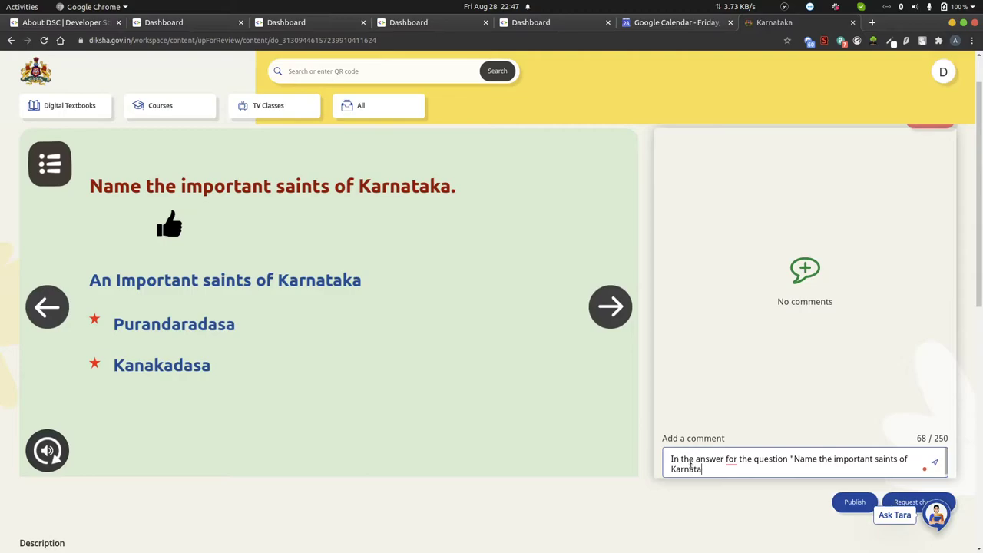
type("ka\"")
type(".")
left_click(721, 471)
key("Left")
key("BackSpace")
type("..")
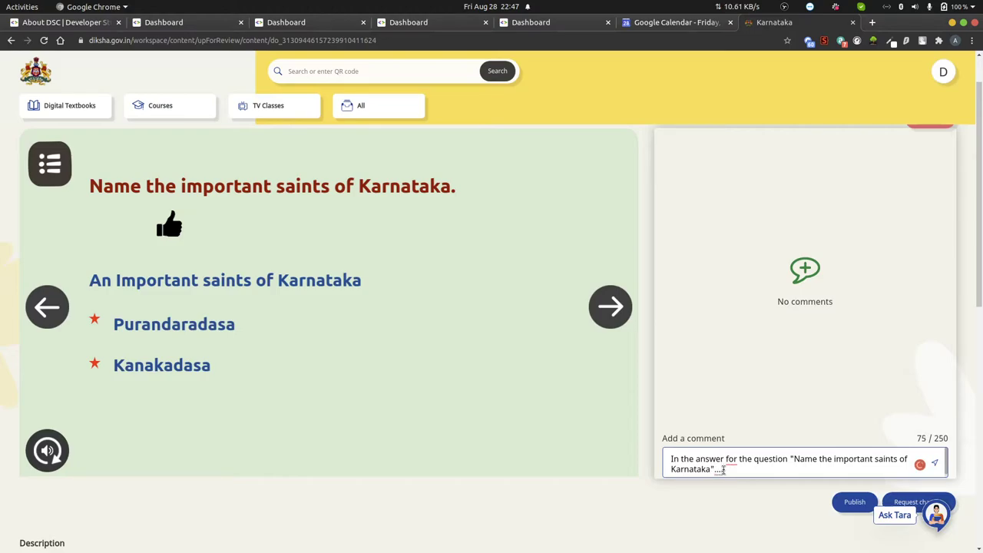
type("remove 'an")
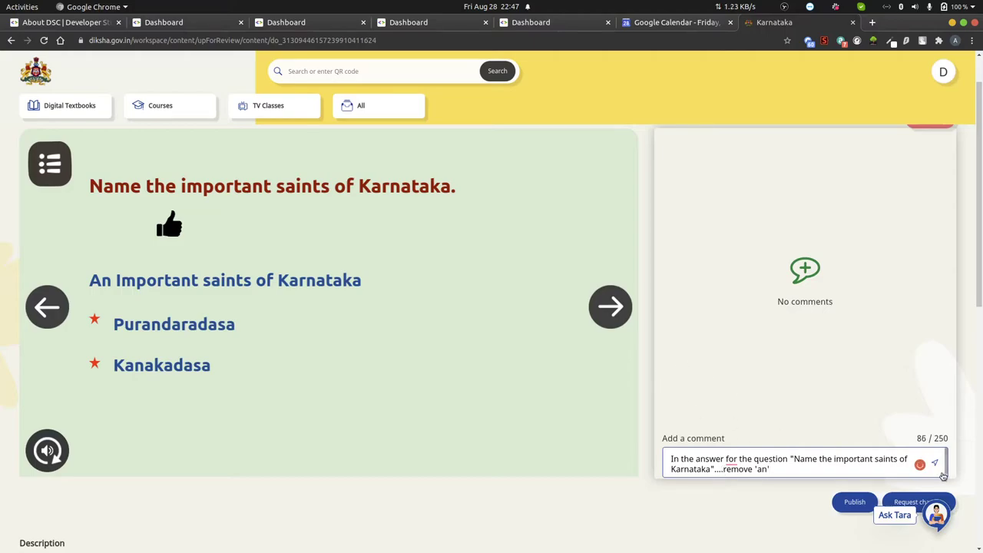
left_click(937, 466)
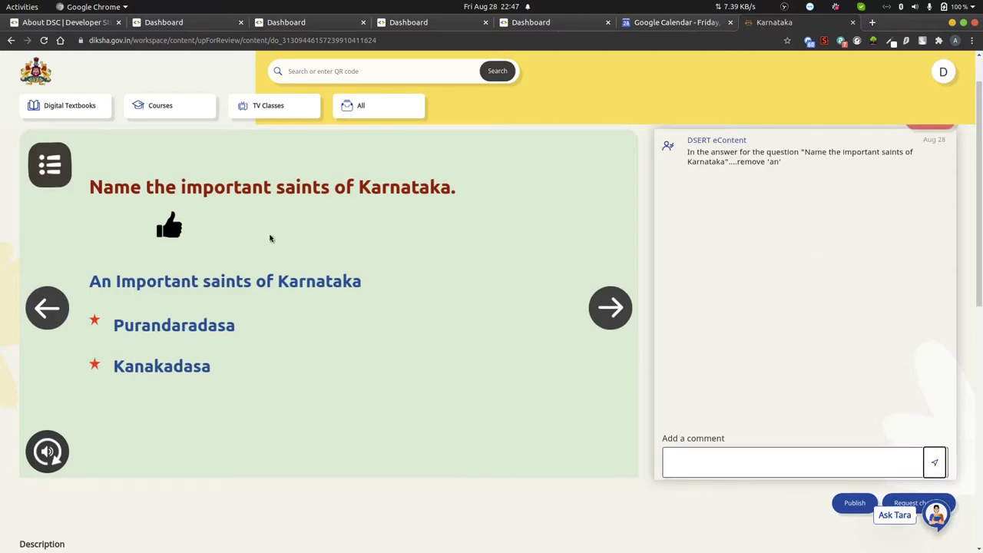
Step: On the next question, post the comment 'In the question "Name Kanakadasa's important........?" remove 'the', correct the spelling of "Kanakadasa"'
left_click(607, 307)
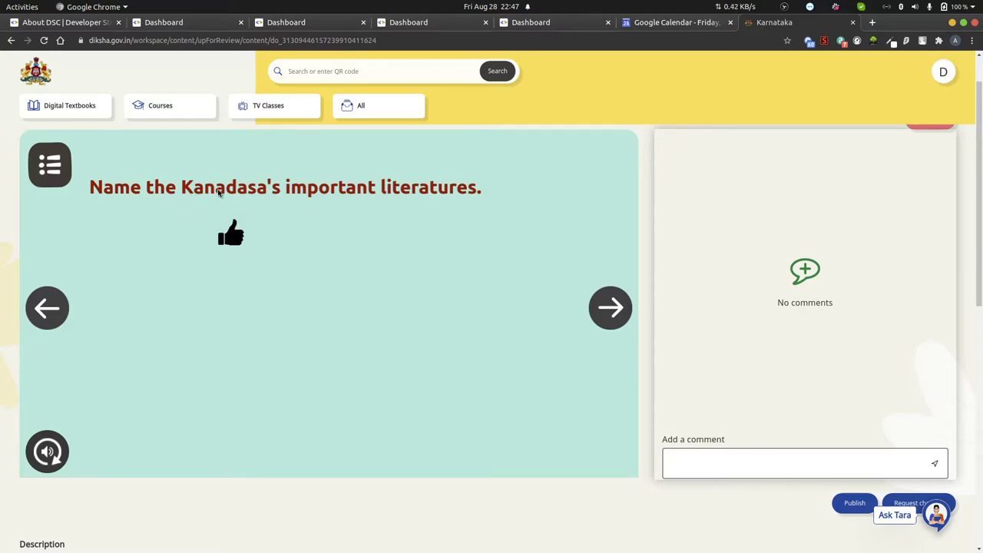
left_click(674, 456)
type("In the qu")
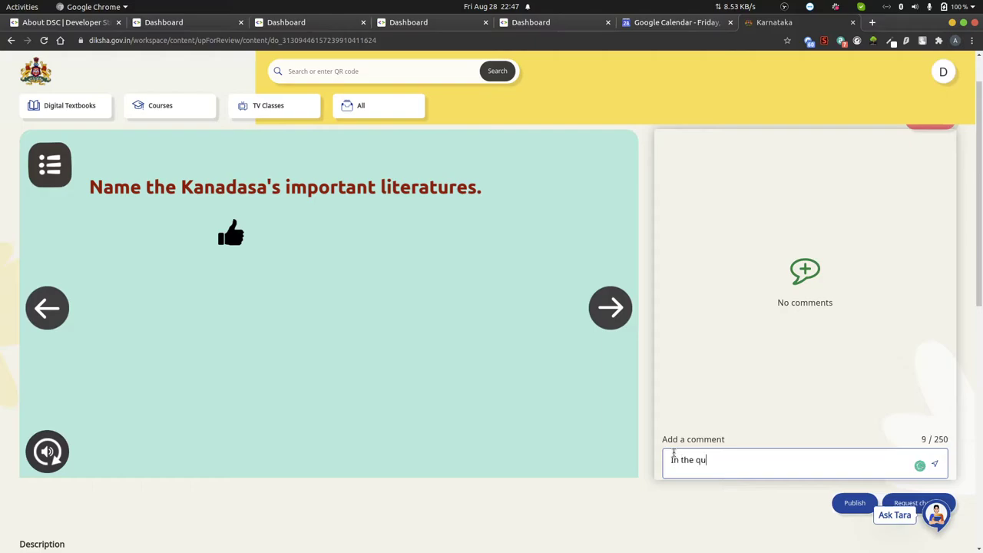
type("estion \"Ma")
key("BackSpace")
key("BackSpace")
type("Name Kanakadasa's")
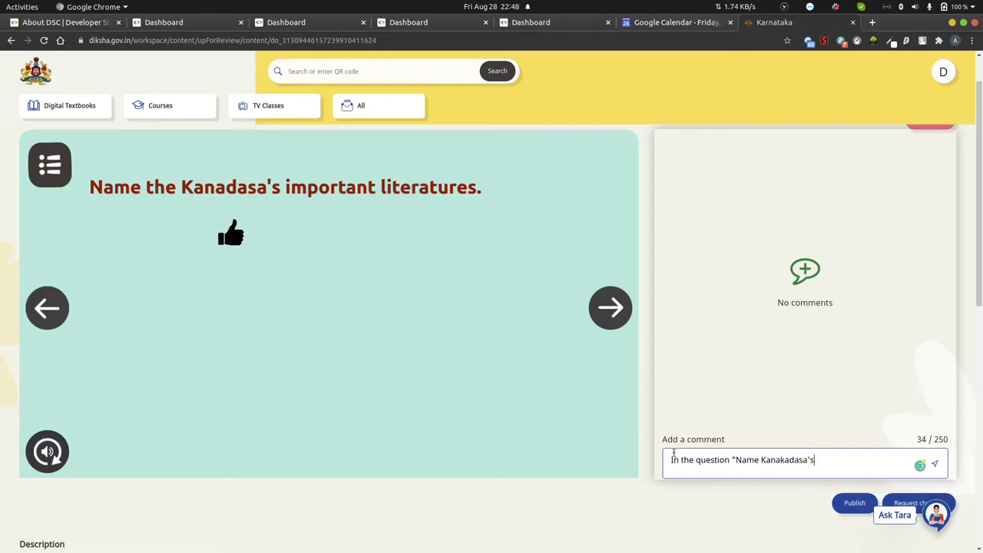
type(" important........?\" remove")
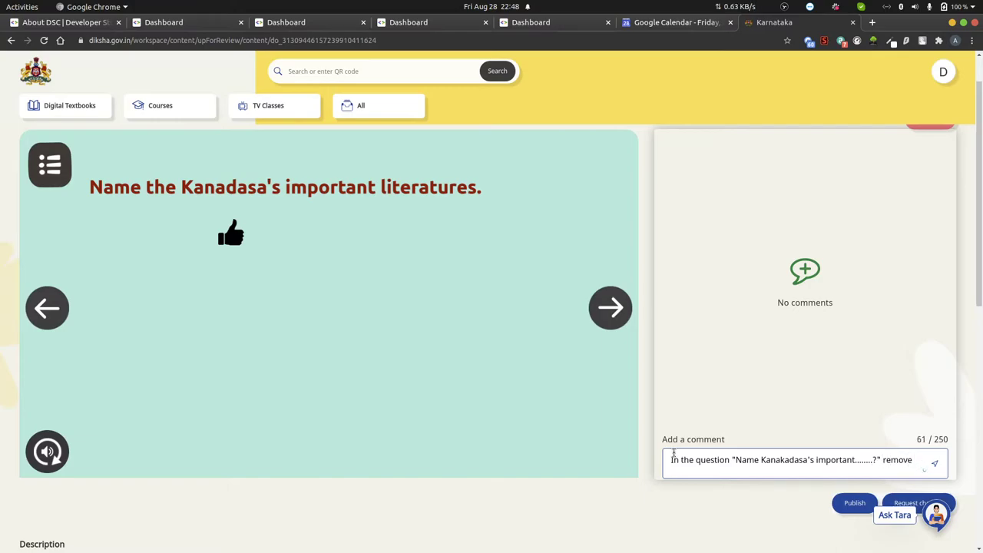
type(" 'the', correct the")
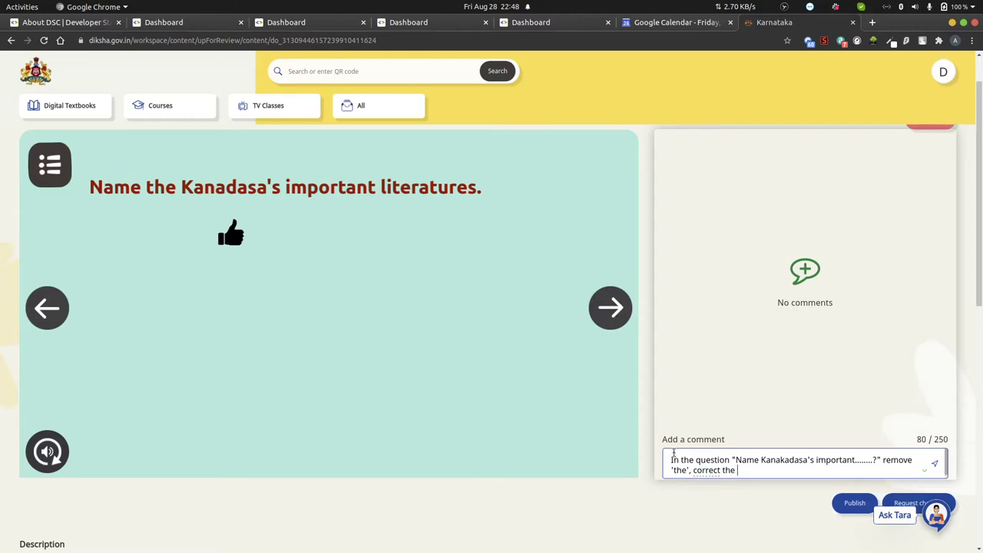
type(" spelling of \"Kanakadasa")
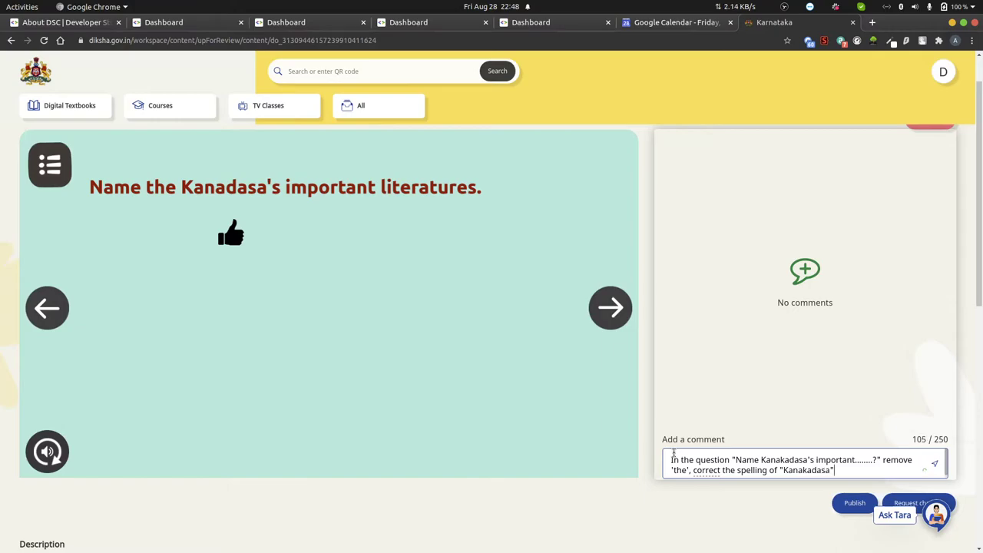
left_click(935, 467)
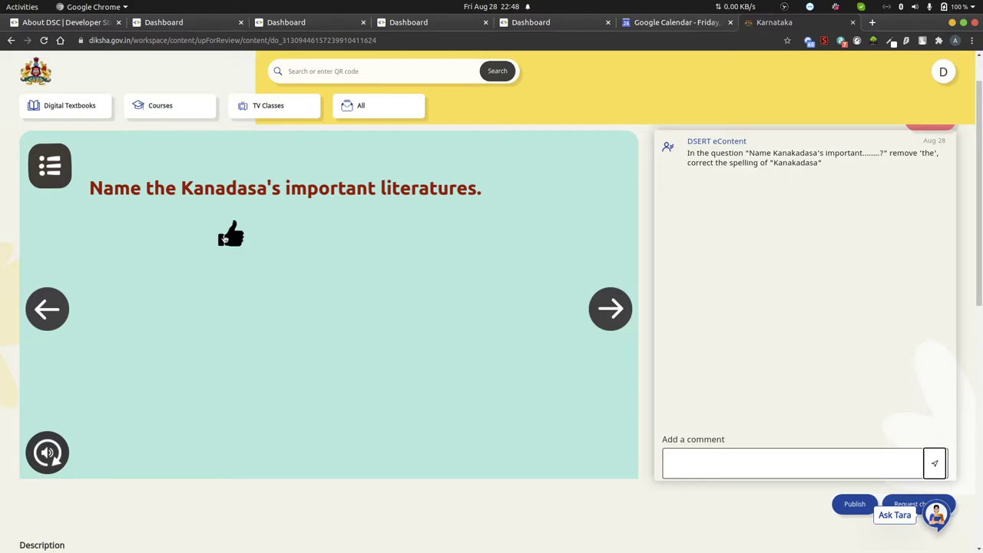
Step: Reveal the answer listing Kanakadasa's literature and post the comment 'In the answer remove 'an''
left_click(224, 239)
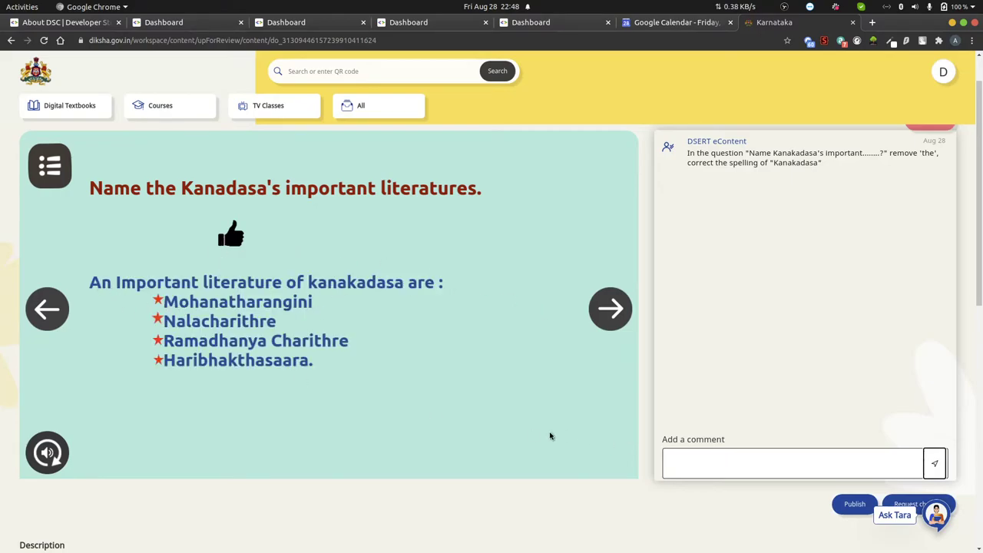
left_click(673, 463)
type("Cn")
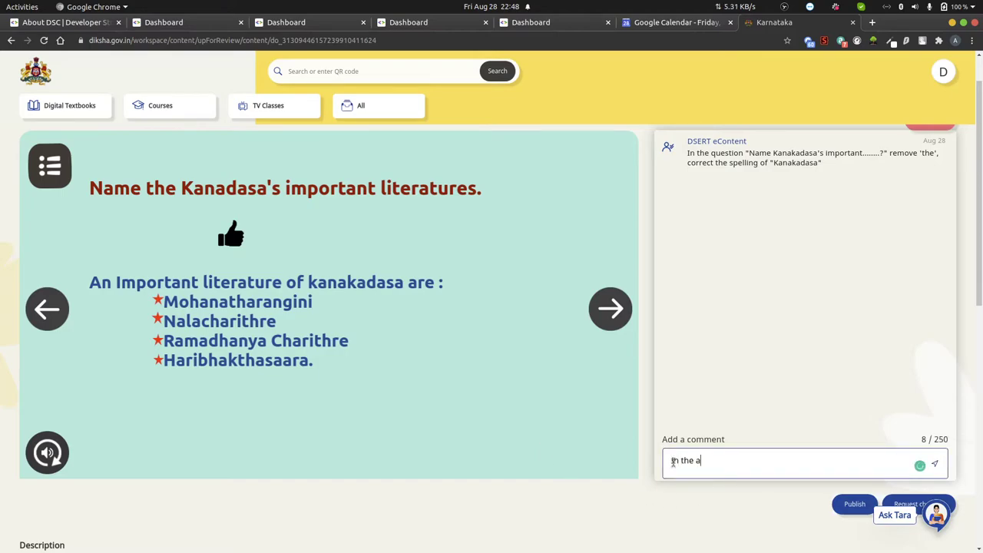
type(" the answer remove 'an'")
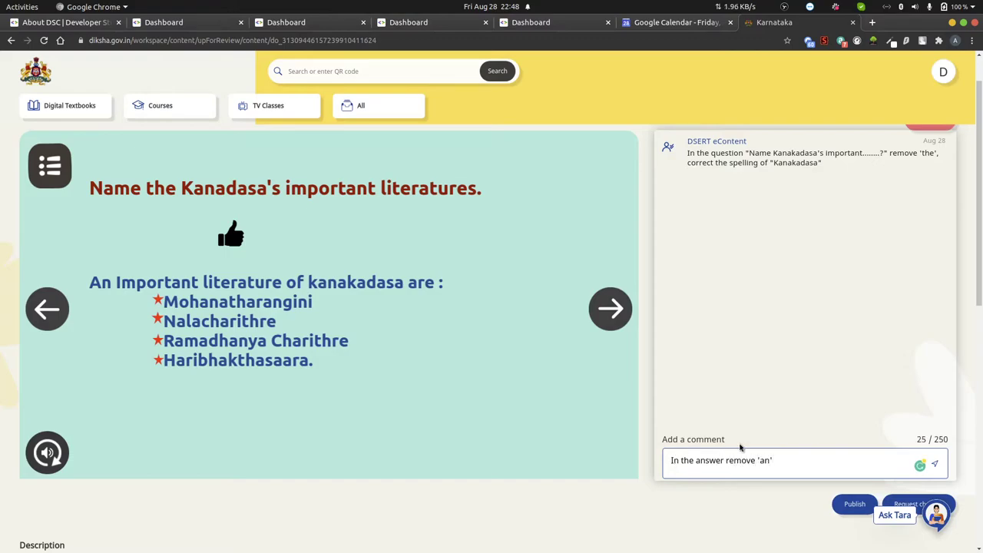
left_click(934, 467)
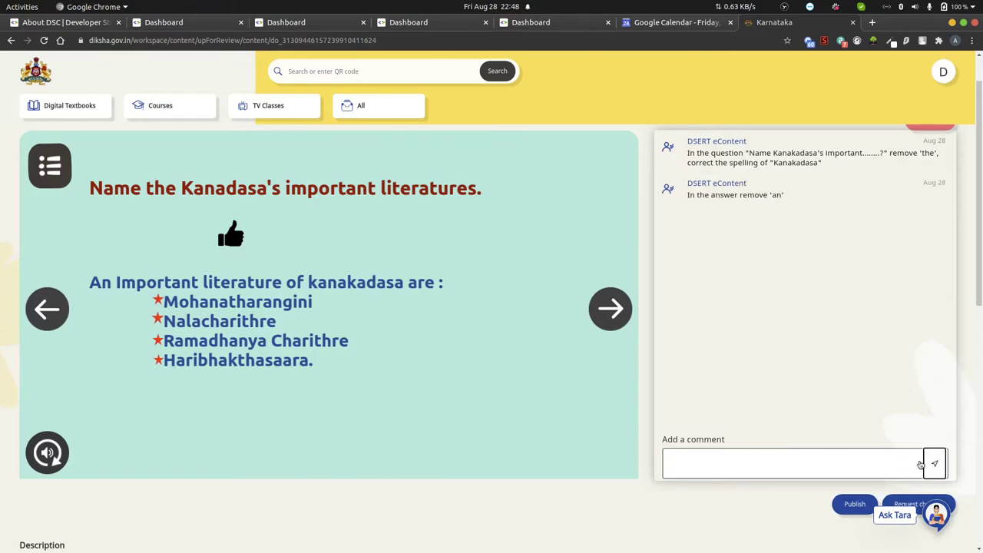
Step: Finish the BHAKTI PANTH resource without rating it and open the form for requesting changes
left_click(604, 311)
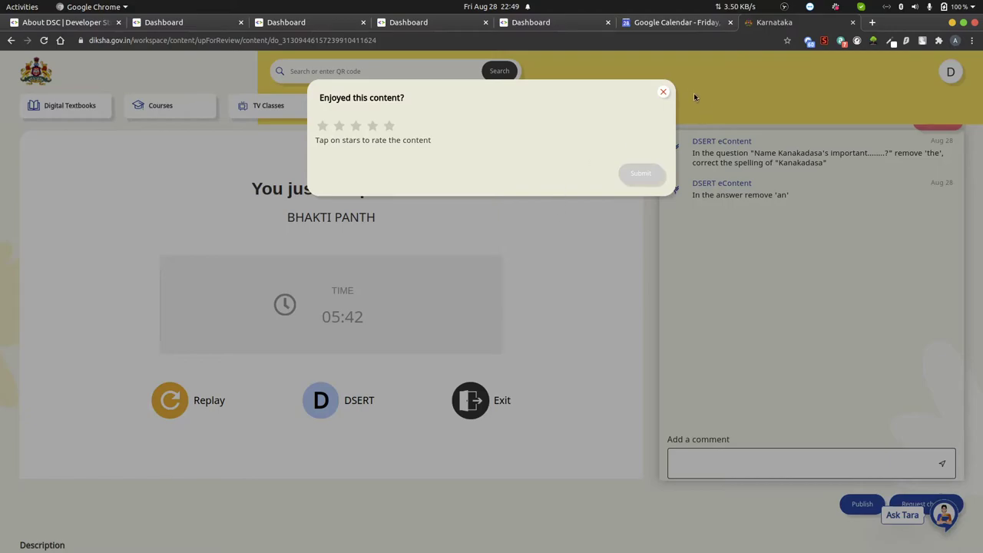
left_click(662, 94)
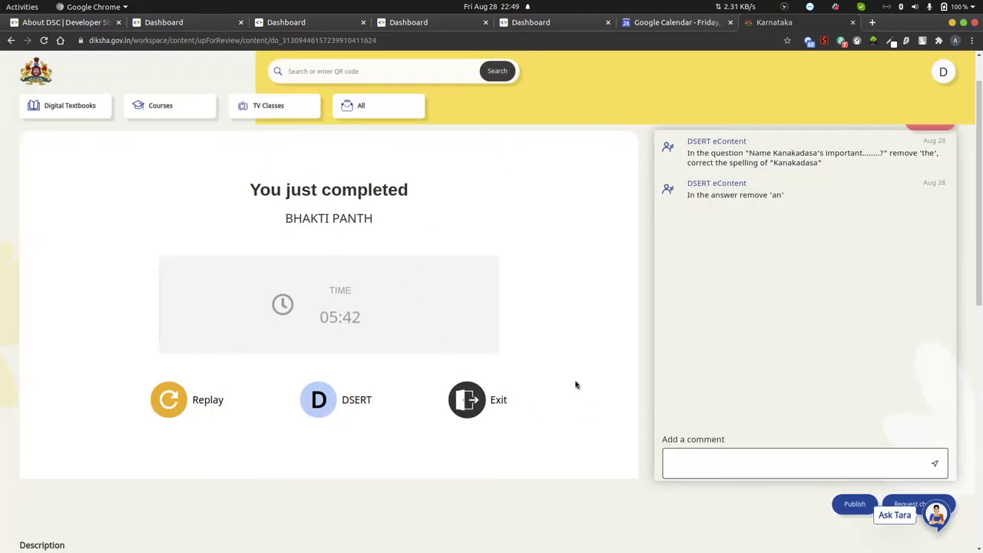
scroll(816, 387, "down", 1)
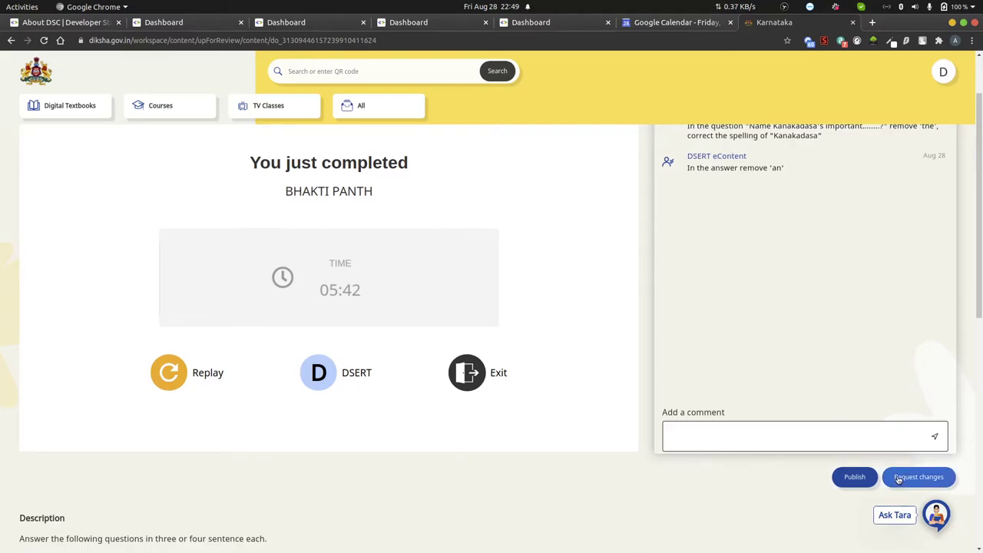
left_click(919, 477)
Step: Tick Other Issue(s), enter 'Please correct as suggested in the comments' with the spelling corrected, and submit the change request
scroll(334, 238, "down", 2)
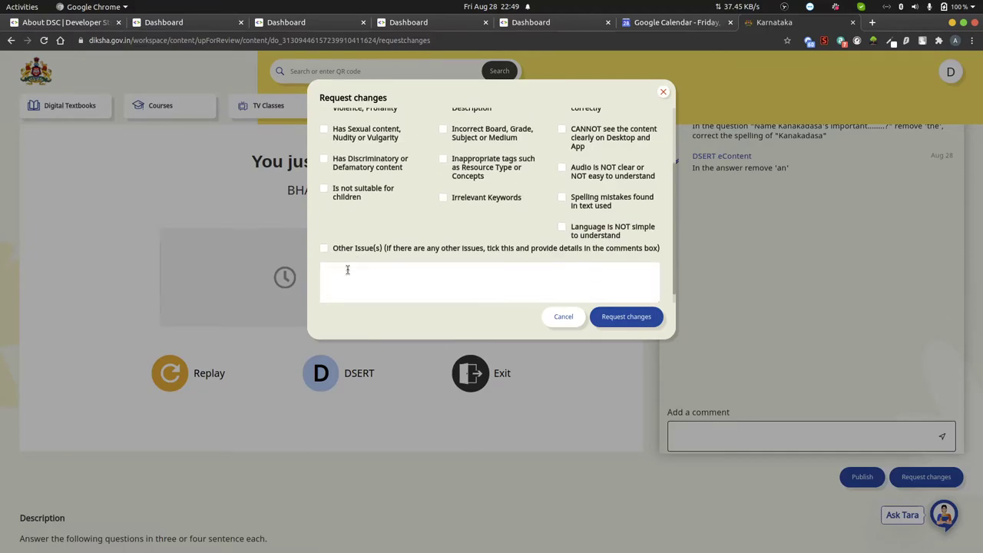
left_click(324, 249)
left_click(329, 277)
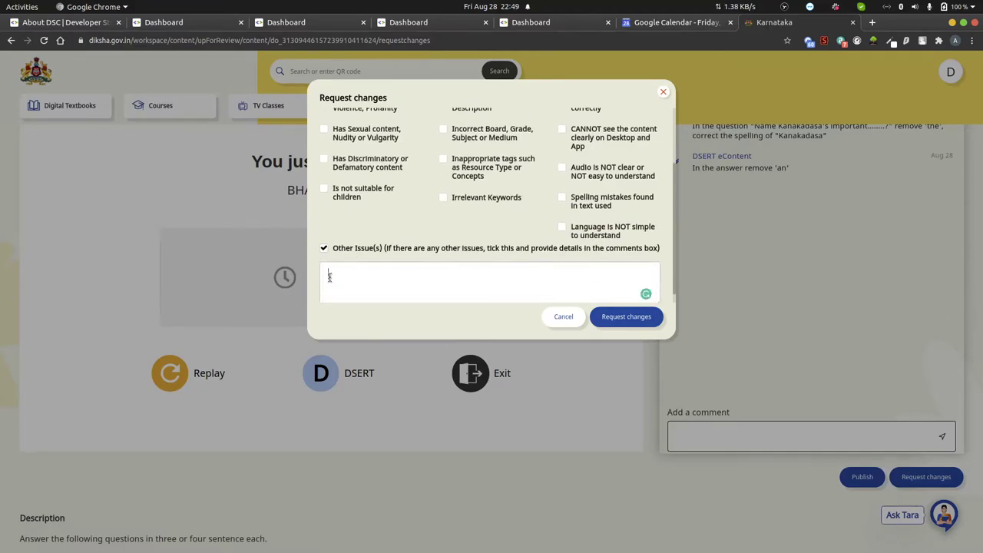
type("Please correect as s")
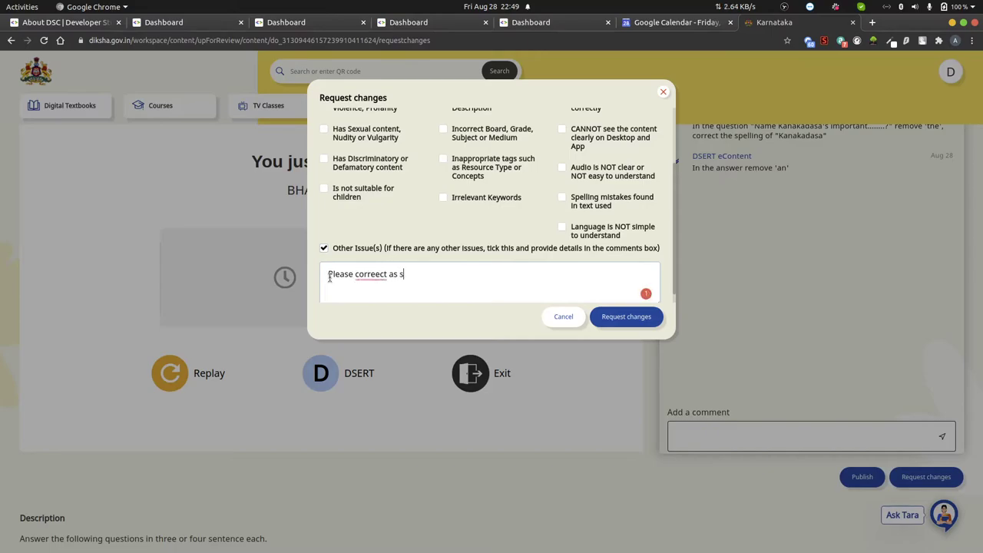
type("uggested in the comments")
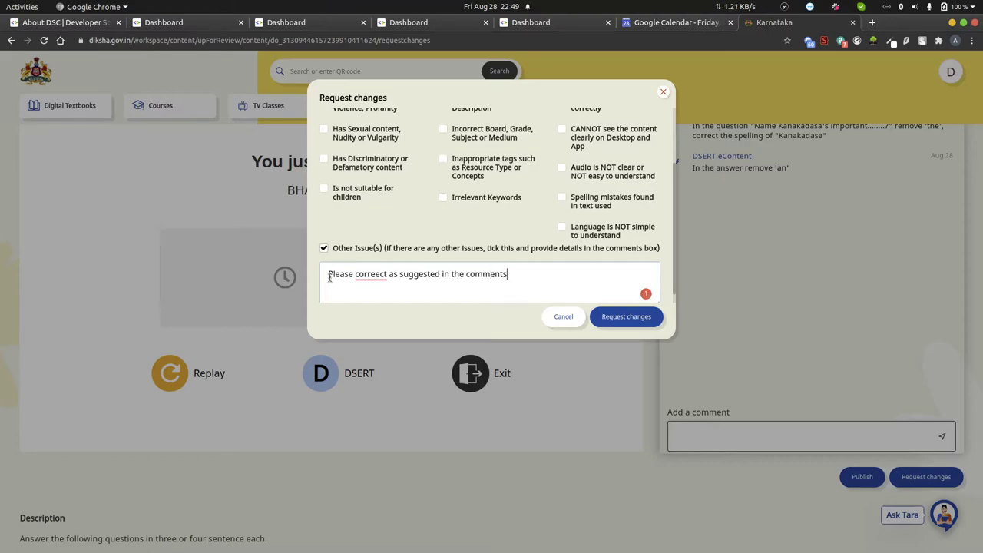
mouse_move(376, 273)
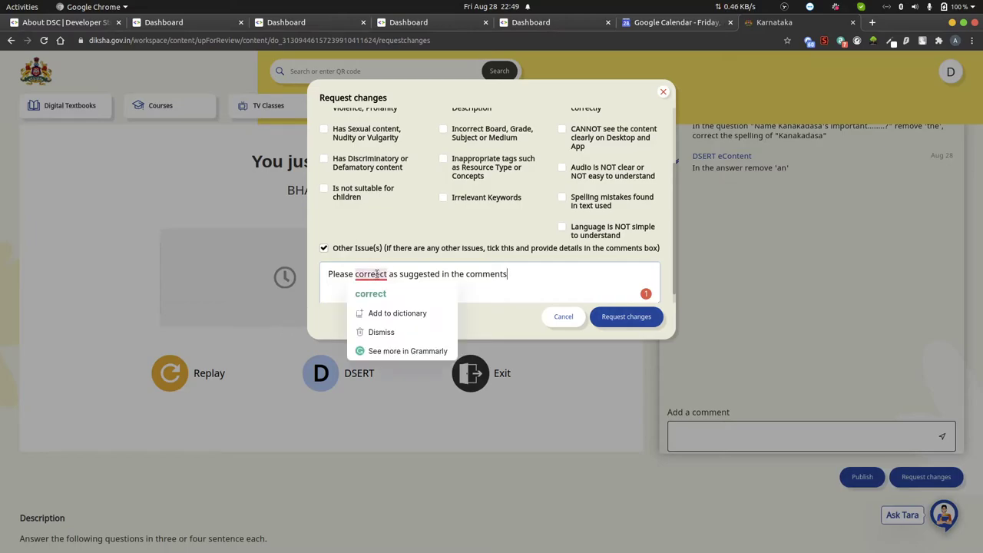
left_click(371, 294)
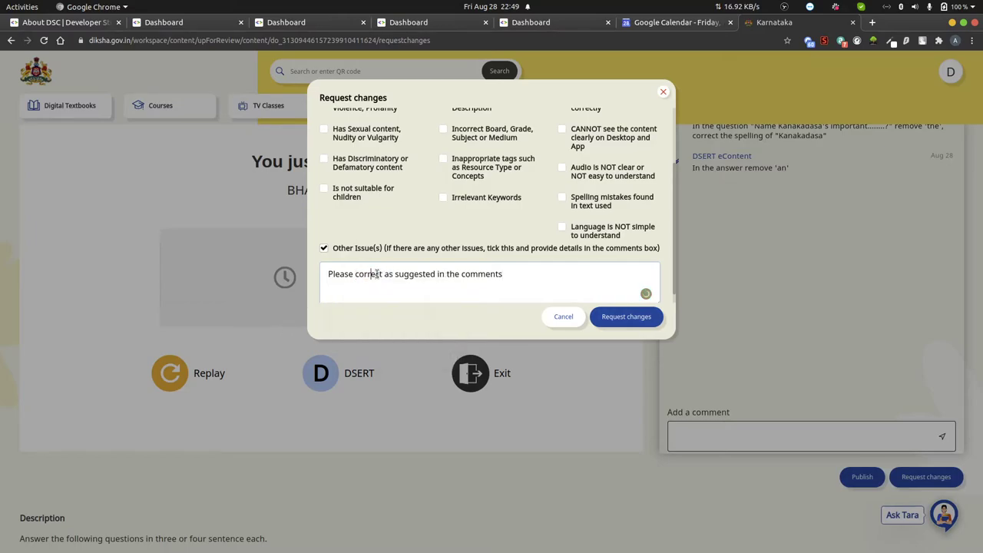
left_click(641, 319)
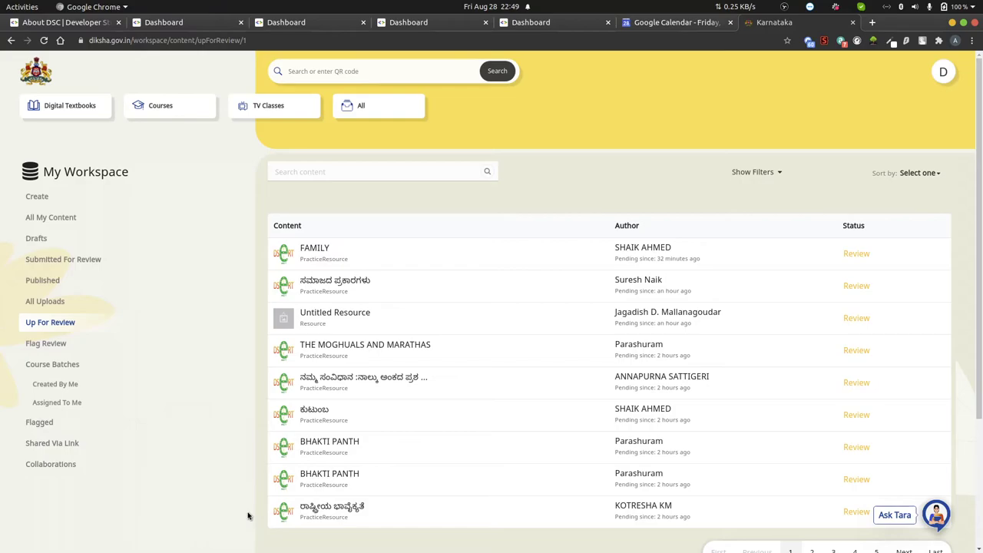
Step: Open the lower of the two BHAKTI PANTH resources awaiting review, look over its first slides and questions, and close it
left_click(330, 488)
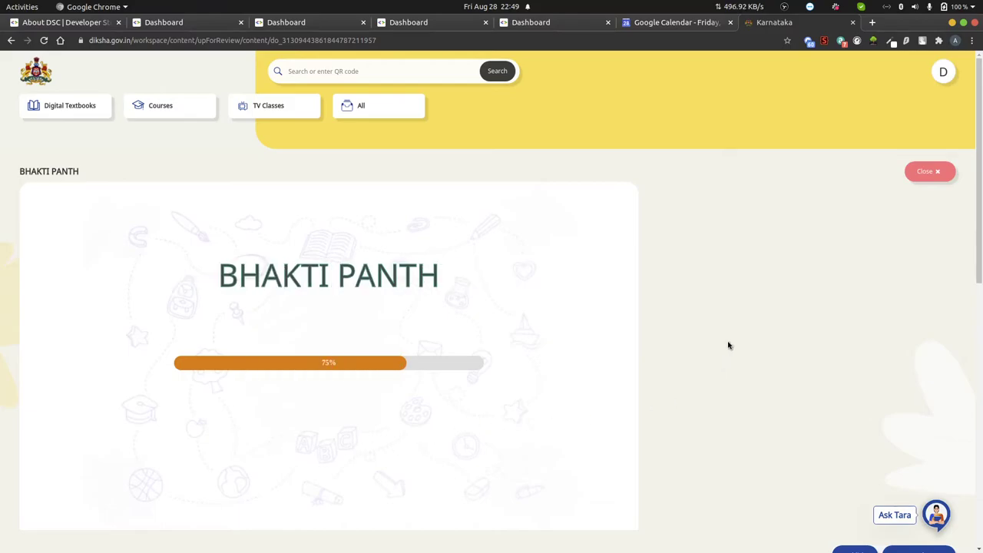
scroll(727, 342, "down", 3)
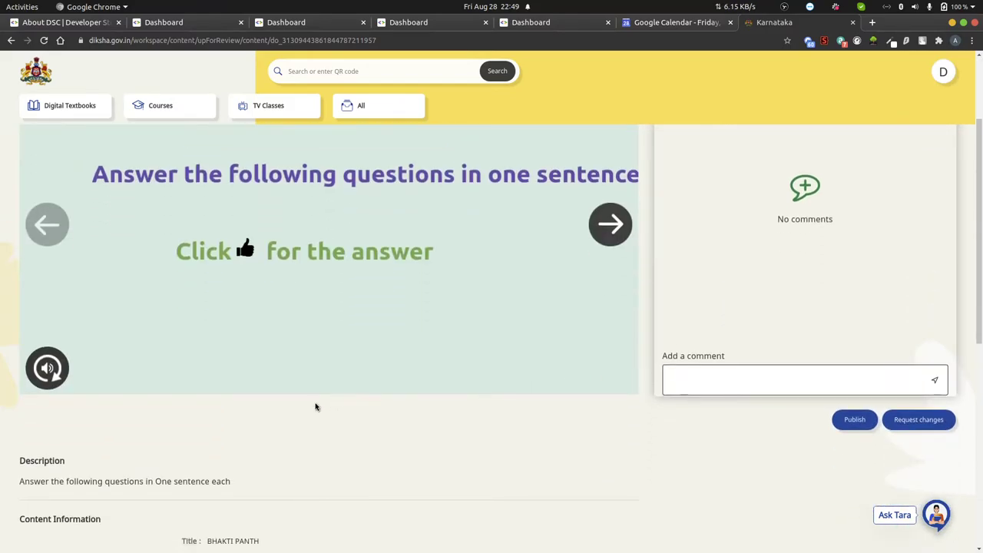
scroll(315, 408, "up", 2)
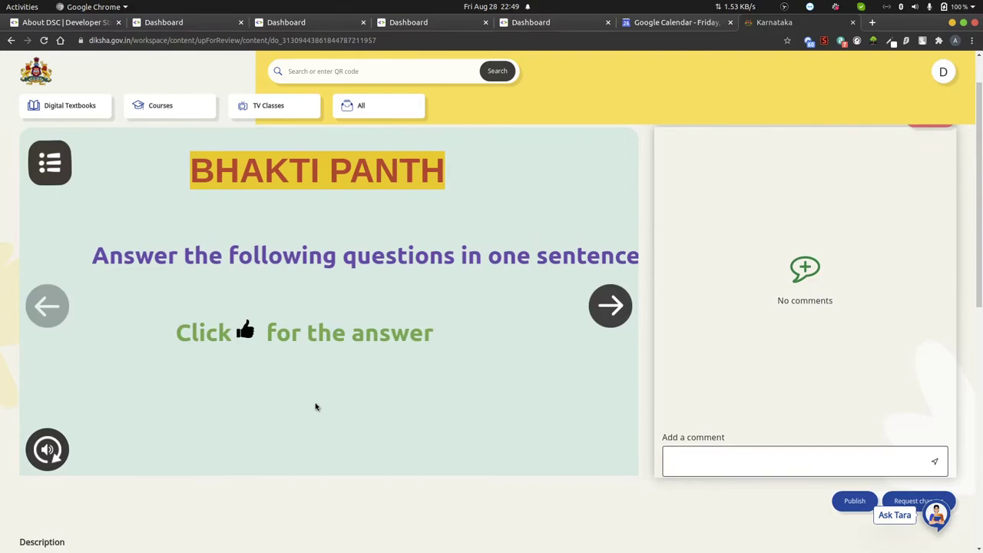
scroll(315, 407, "down", 1)
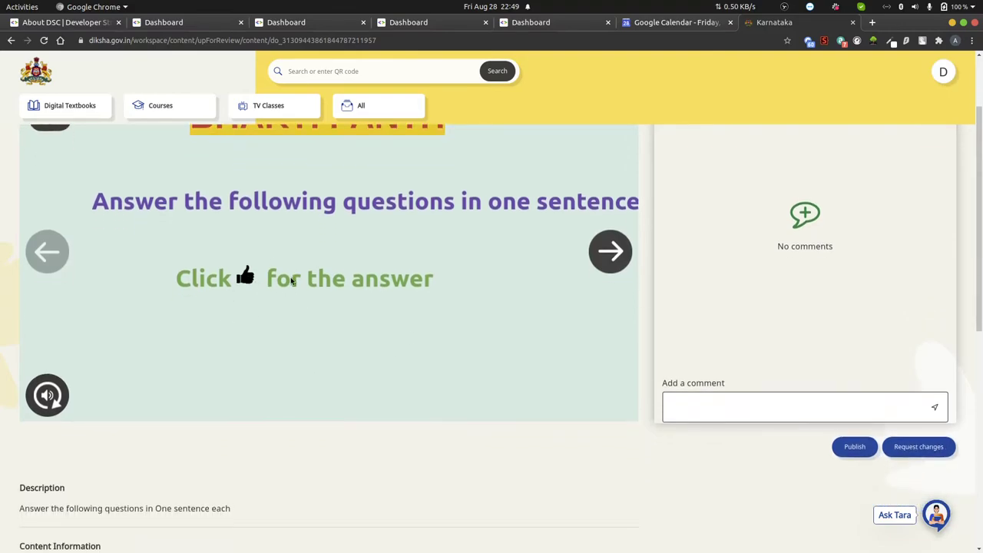
left_click(603, 252)
left_click(603, 252)
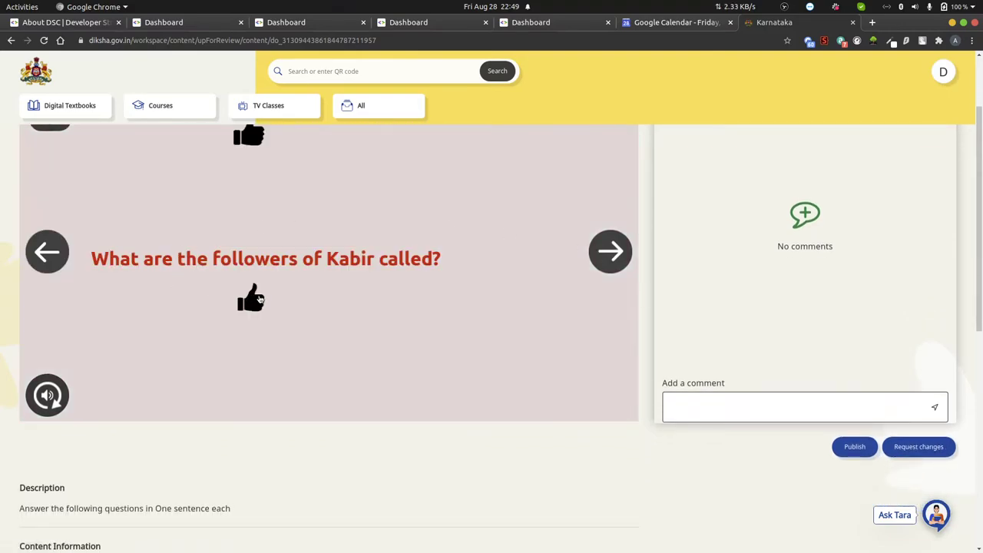
scroll(256, 299, "up", 1)
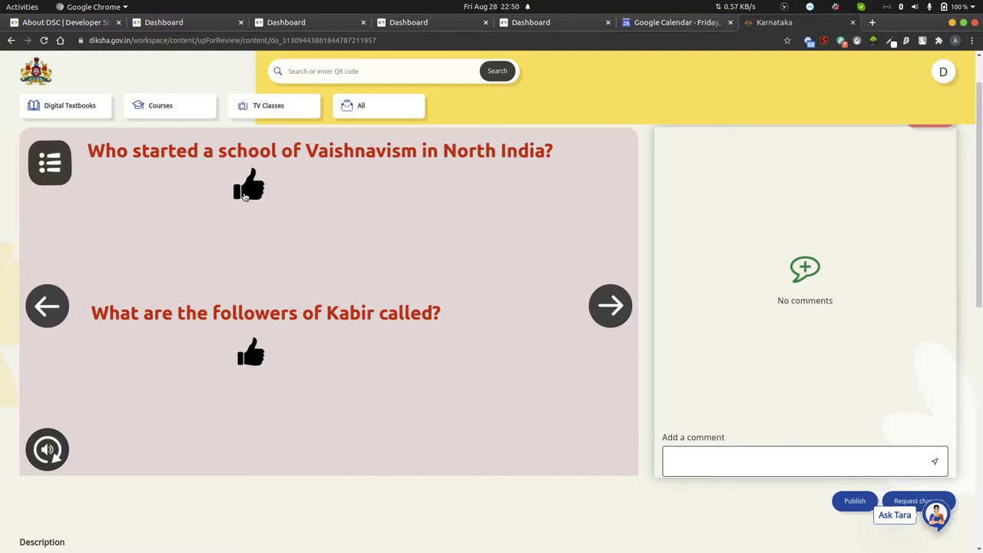
scroll(883, 426, "up", 1)
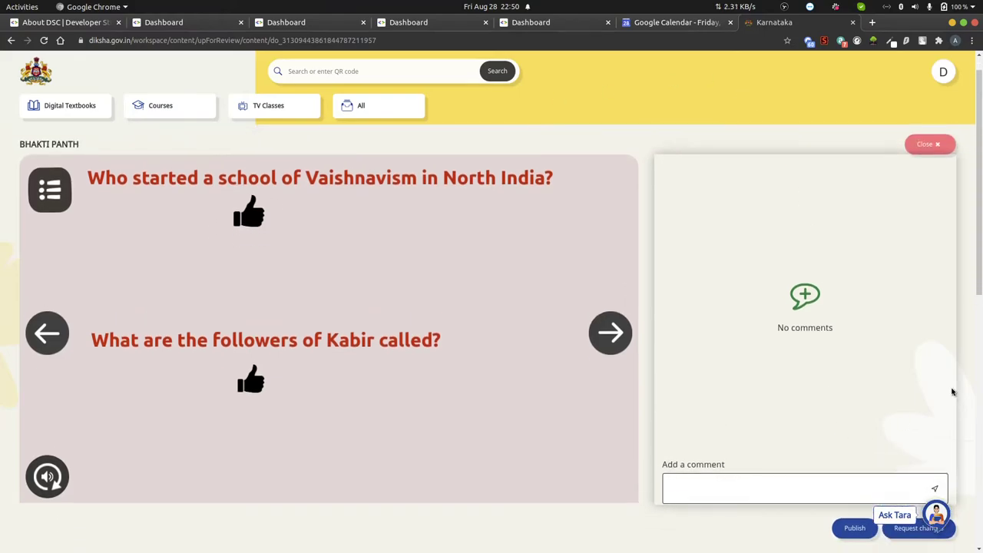
left_click(934, 144)
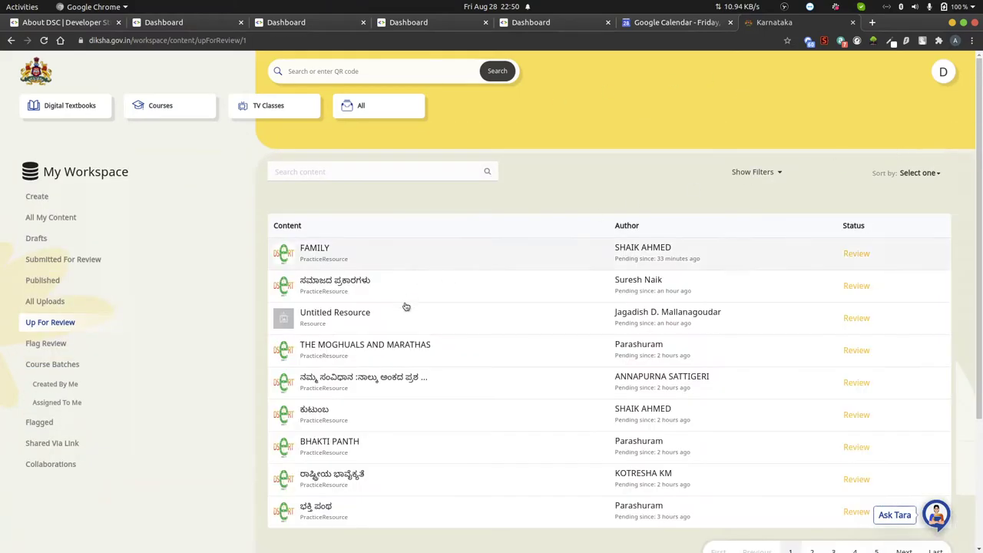
Step: Open the FAMILY resource for review and reveal the answer to 'What is a family?'
left_click(308, 256)
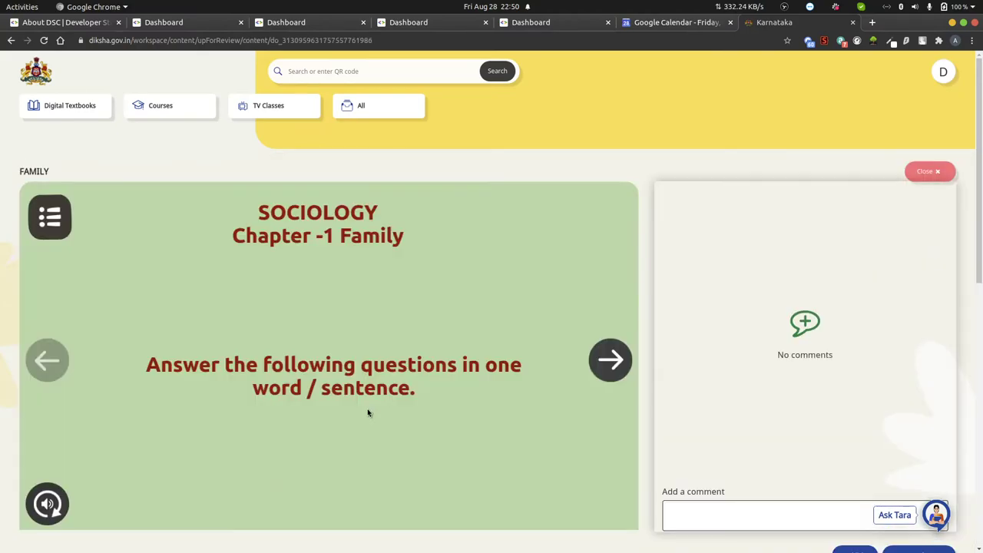
scroll(406, 417, "down", 1)
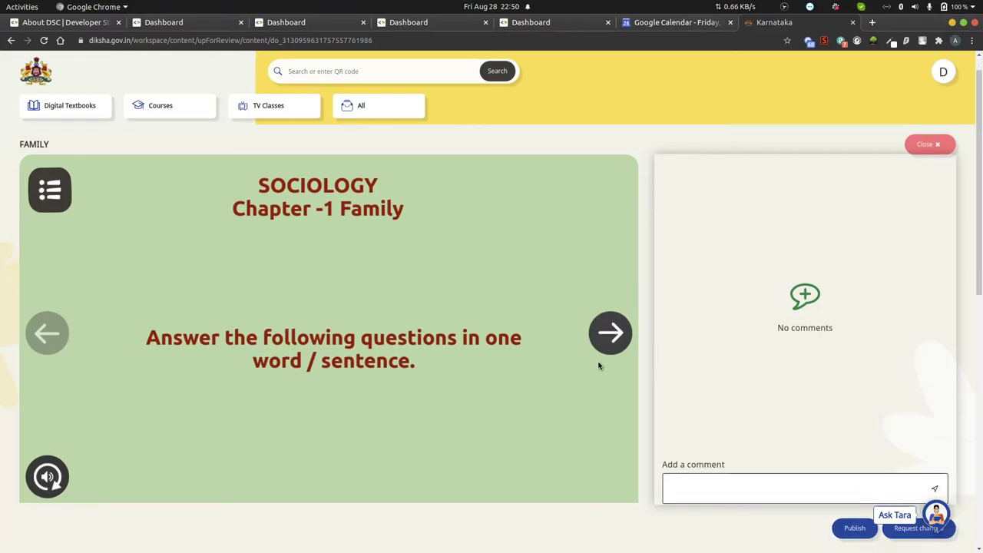
left_click(620, 335)
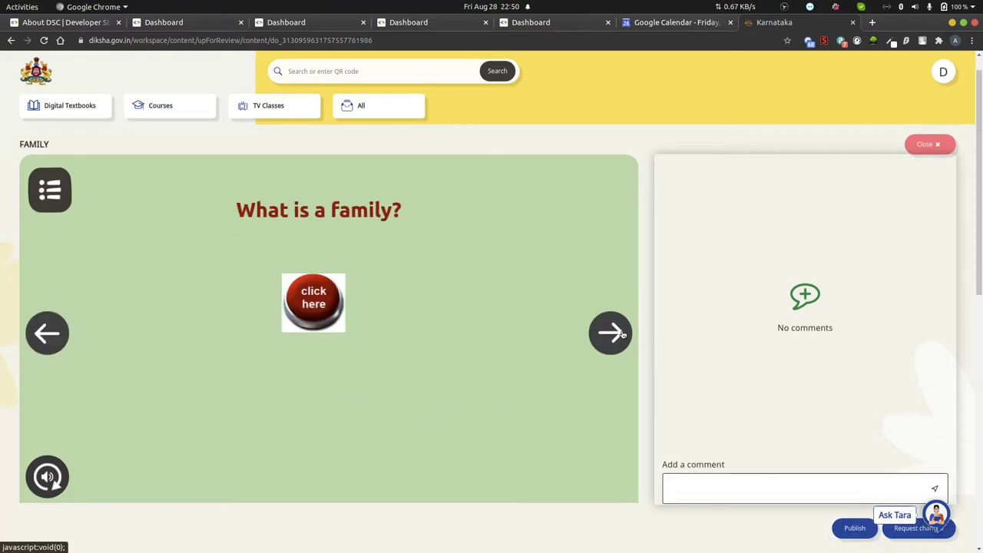
left_click(317, 295)
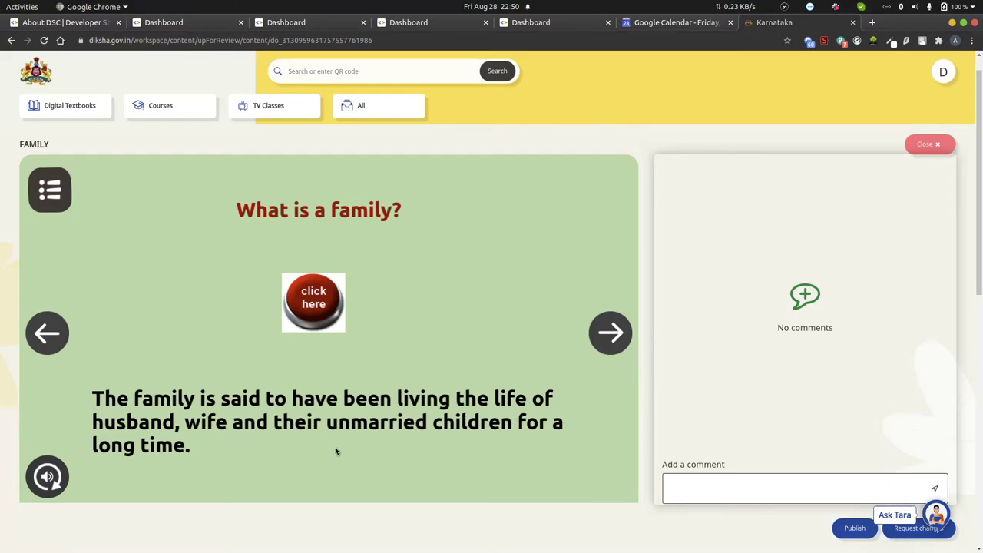
Step: Check the answers on the meaning of Famulus, the purpose of social institutions and the language Famulus derives from
left_click(607, 334)
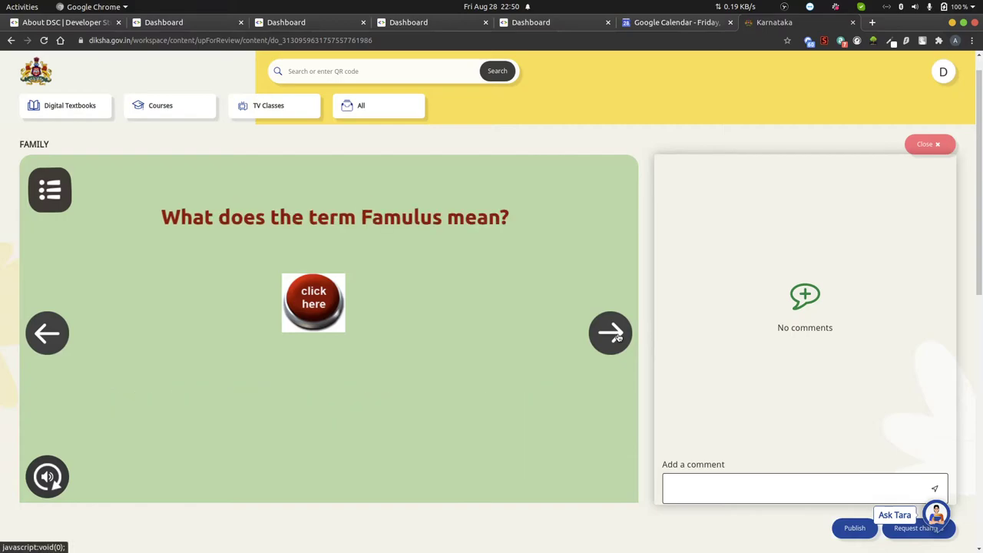
left_click(313, 303)
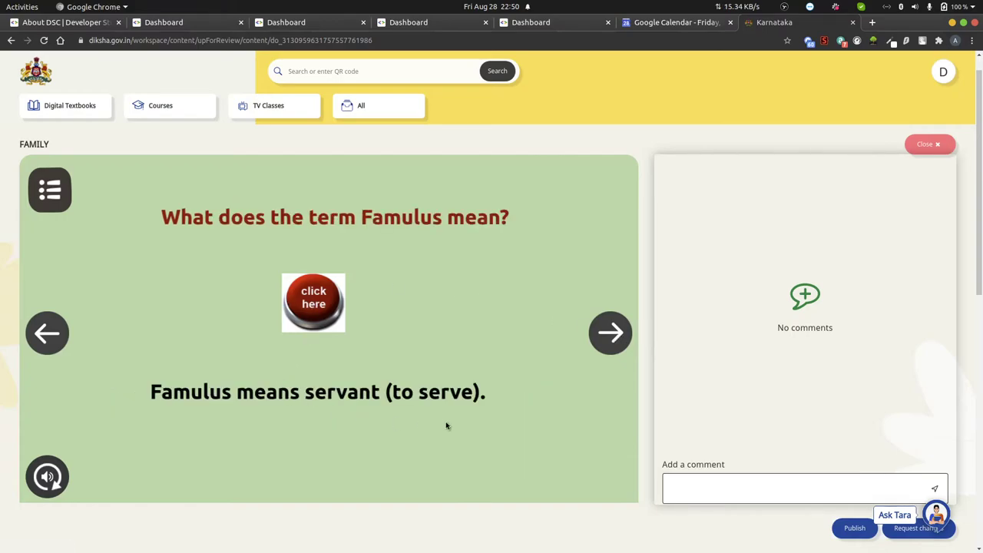
left_click(607, 332)
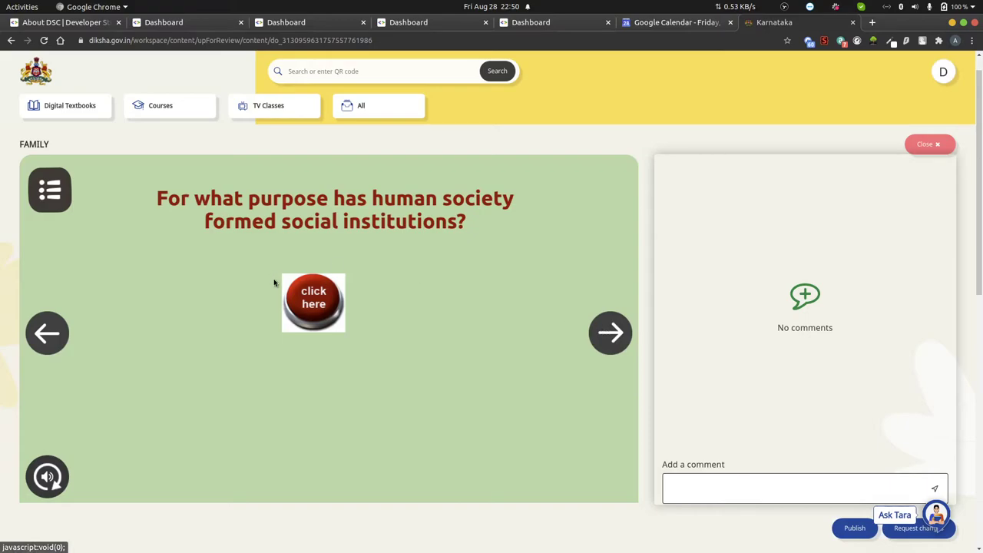
left_click(308, 299)
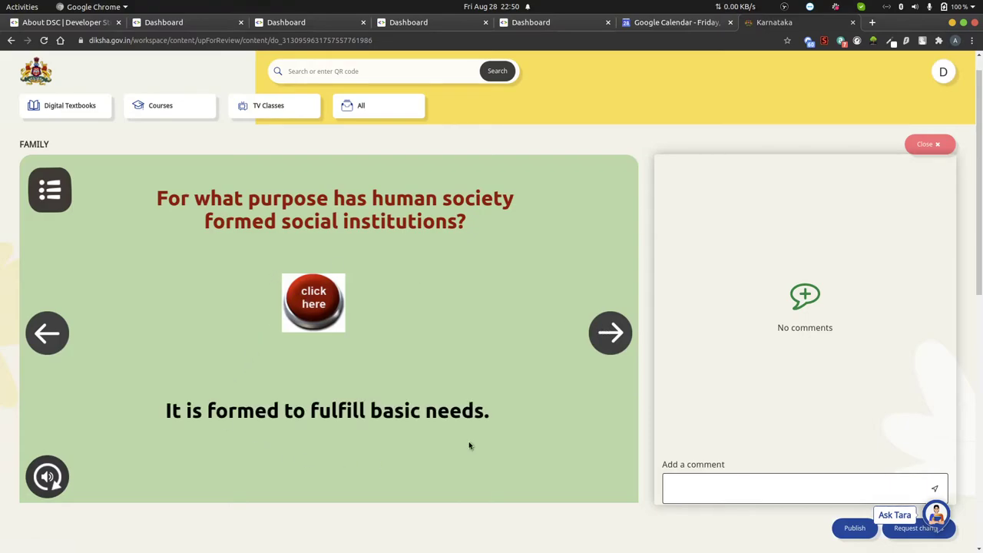
left_click(606, 341)
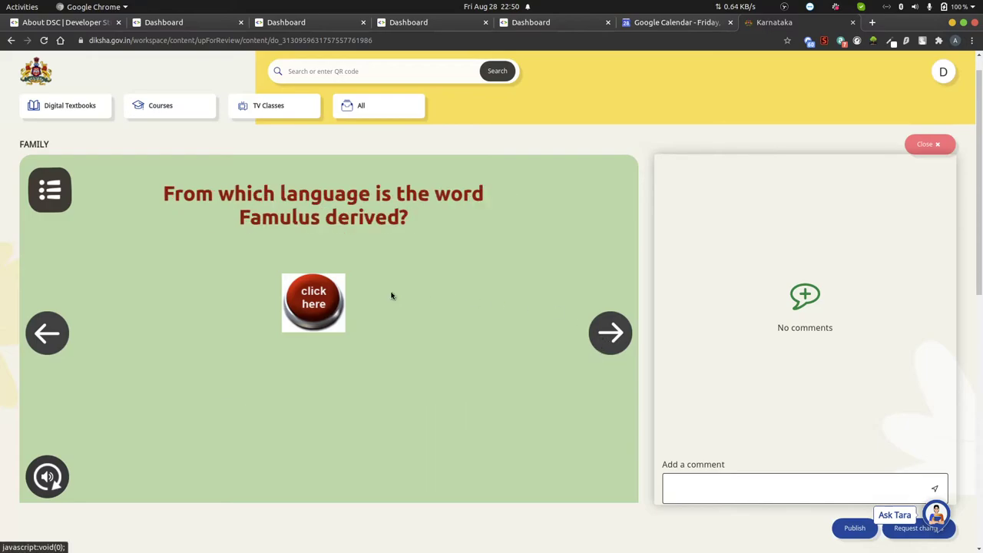
left_click(308, 304)
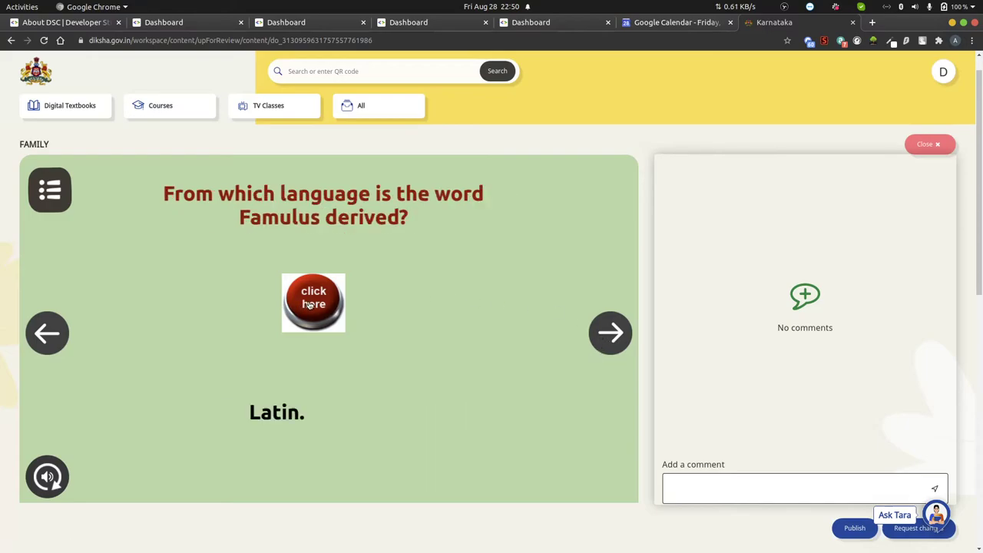
Step: Check the answers on what family relationships depend on, where family members live and the smallest unit of society
left_click(608, 336)
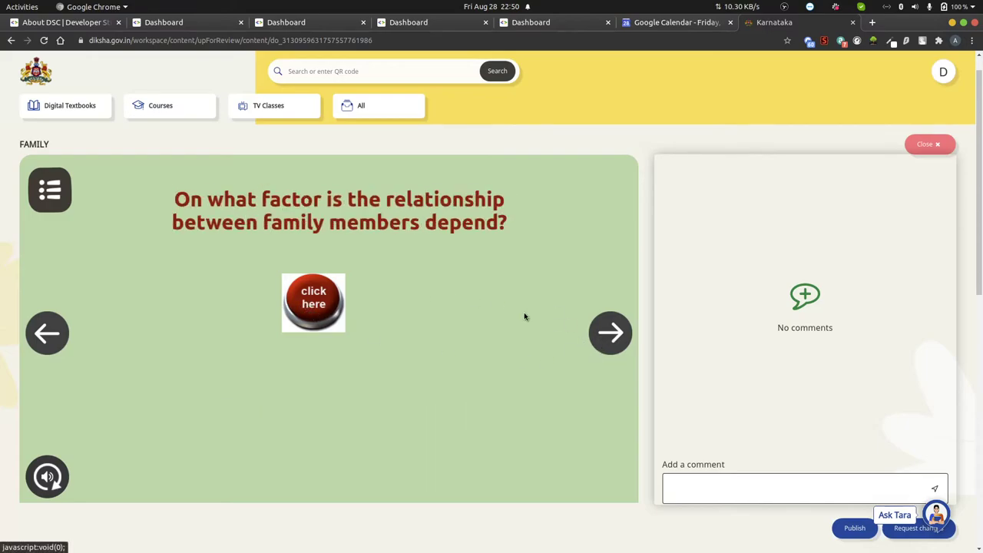
left_click(316, 301)
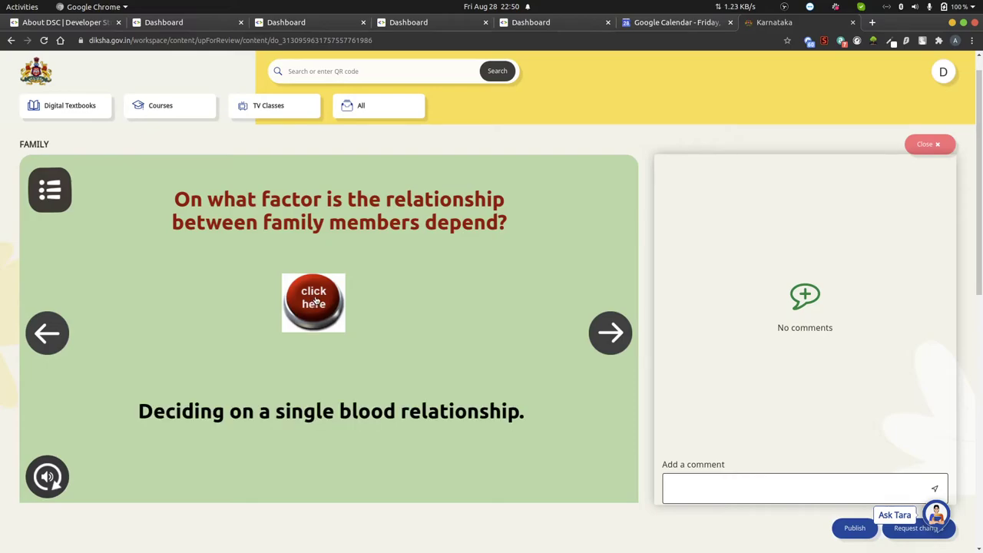
left_click(610, 333)
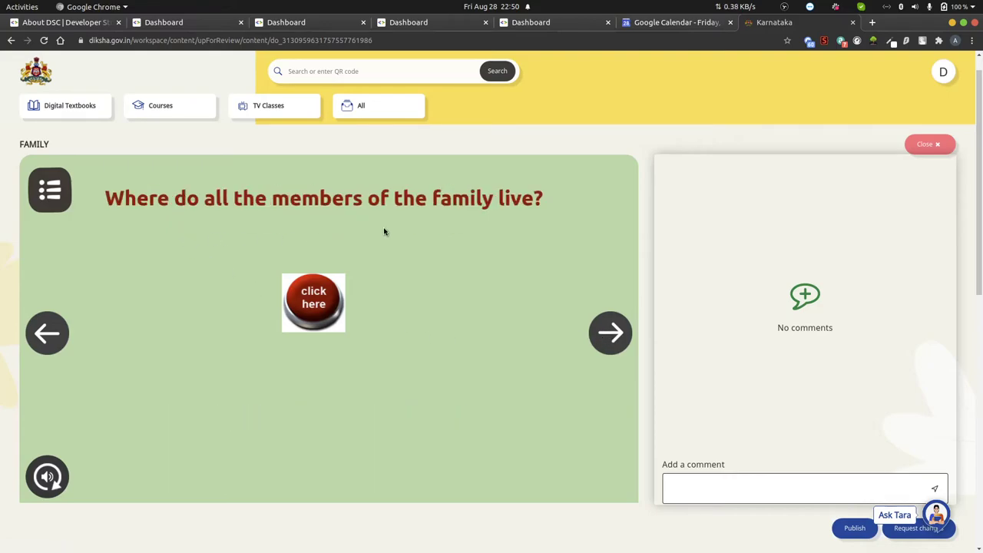
left_click(309, 302)
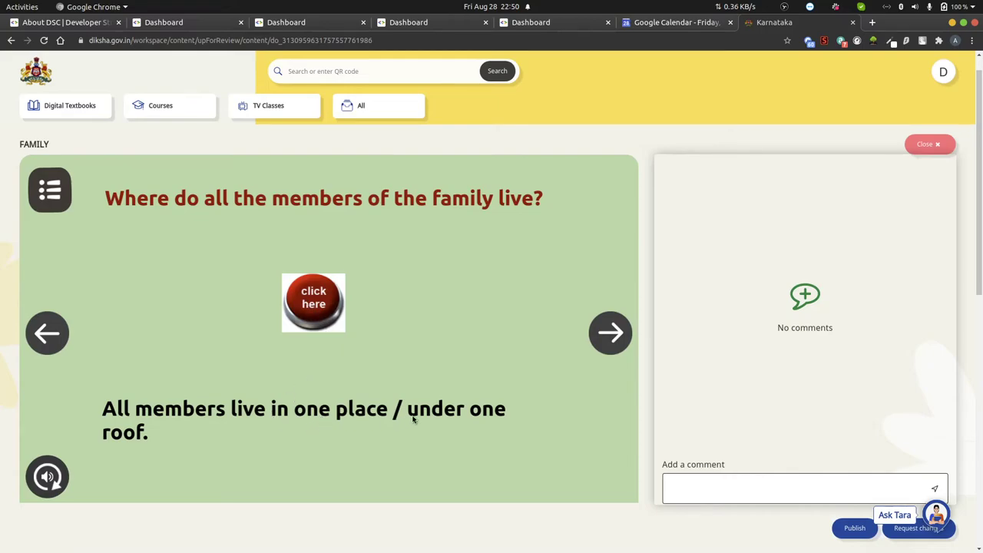
left_click(610, 344)
left_click(323, 305)
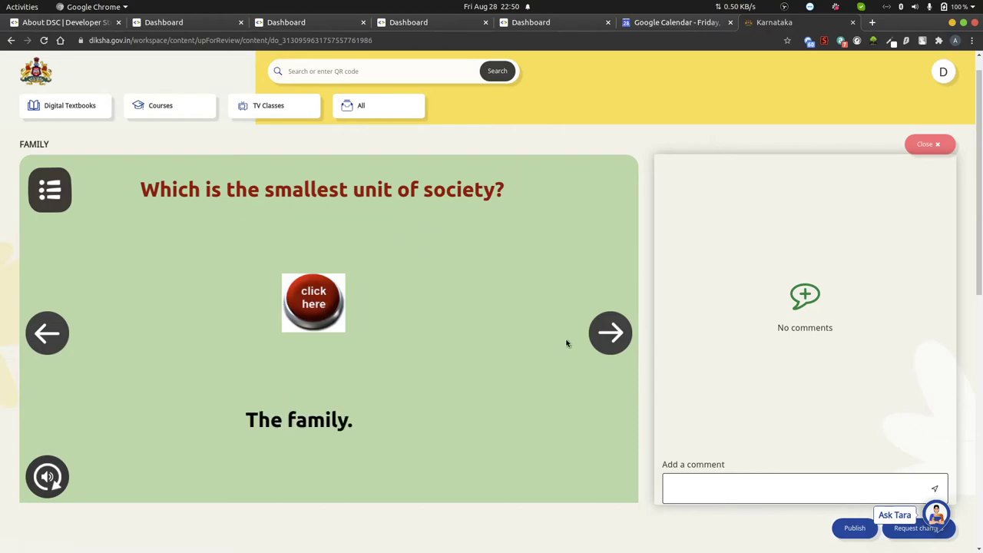
Step: Check the patriarchal family answer and post the comment 'Rephrase the answer for the question "What is patriarchal family?"'
left_click(619, 338)
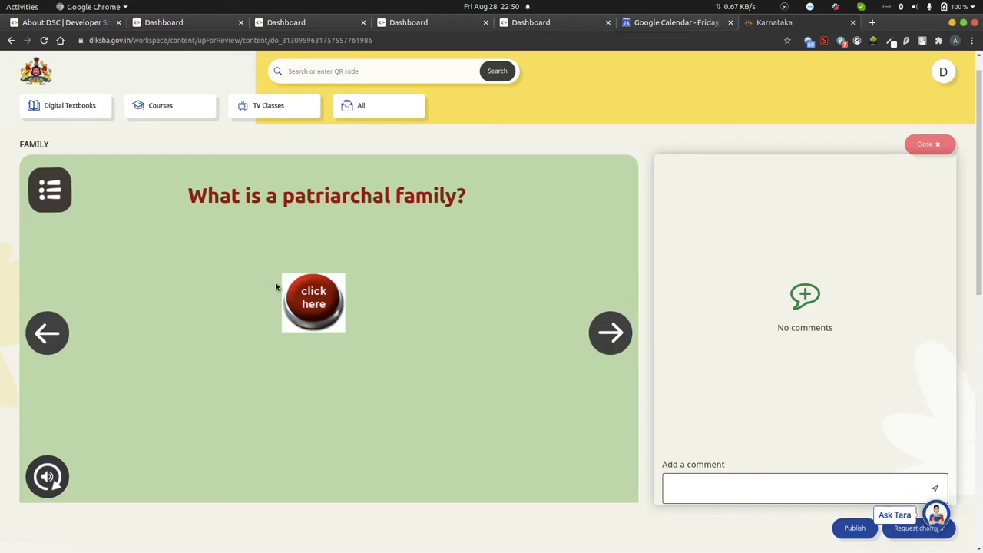
left_click(306, 307)
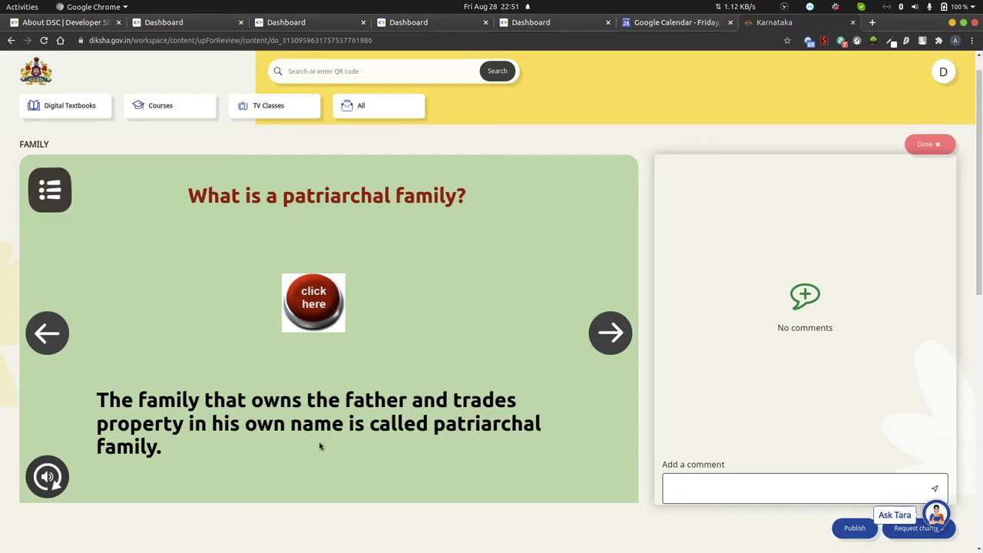
left_click(668, 487)
type("Re")
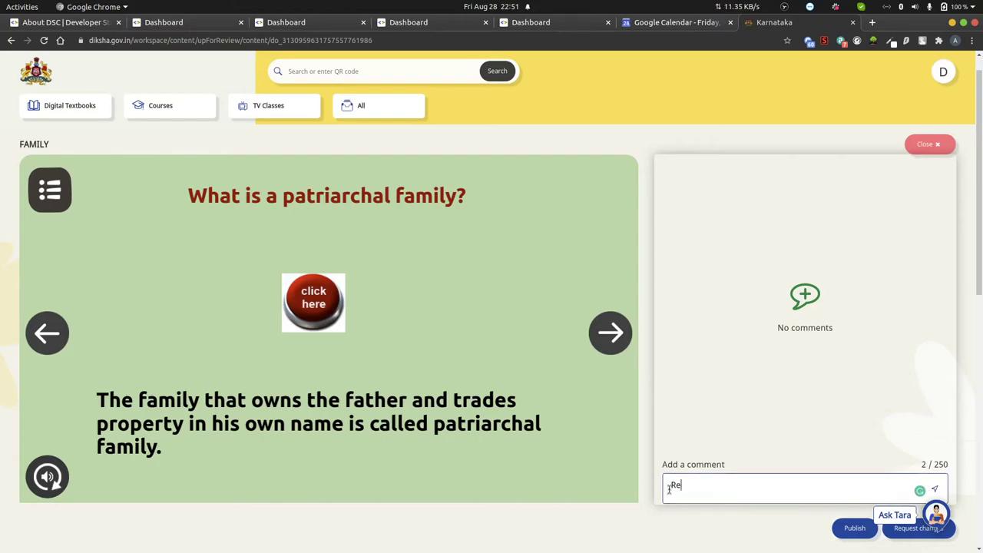
key("BackSpace")
type("Rephrase the answer for the question \"")
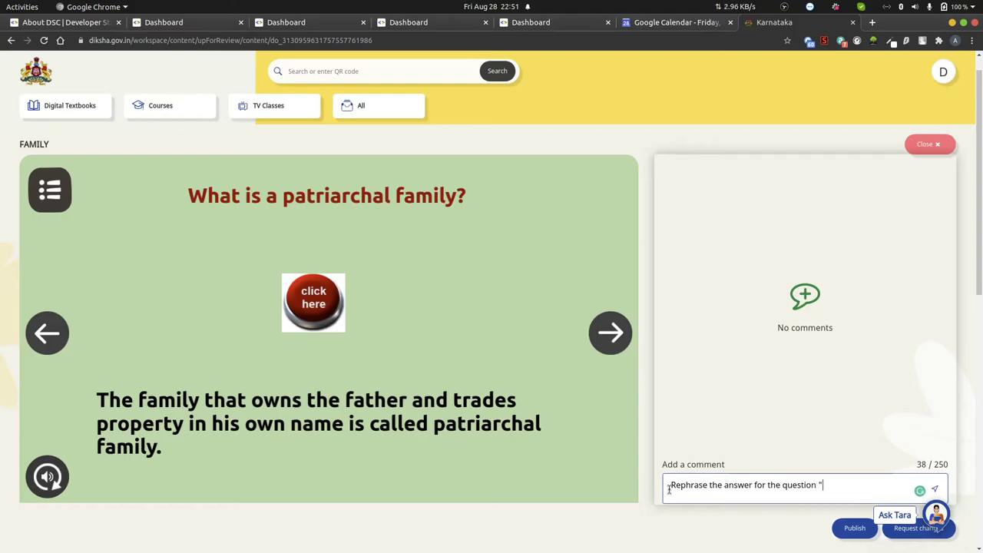
type("What is patriarchal family")
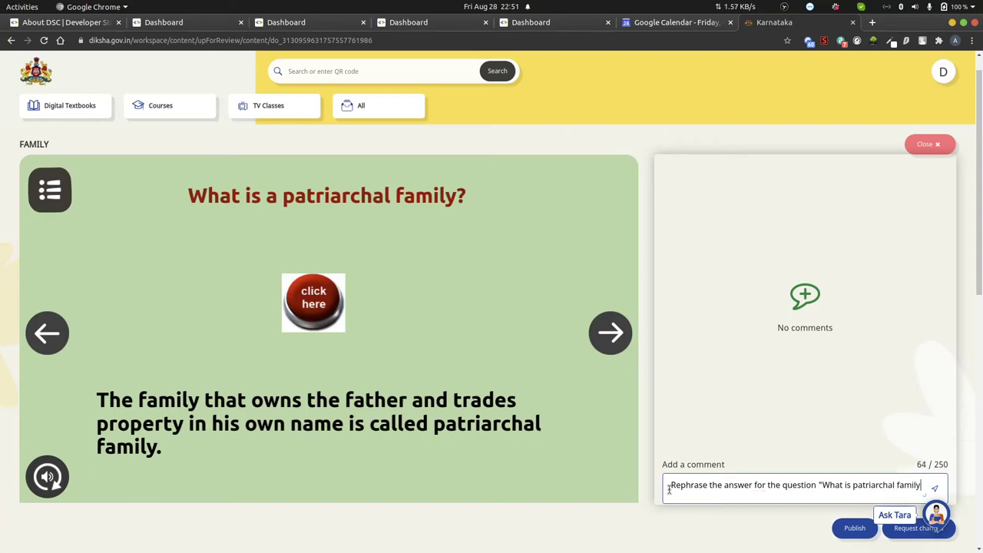
type("?\"")
left_click(935, 490)
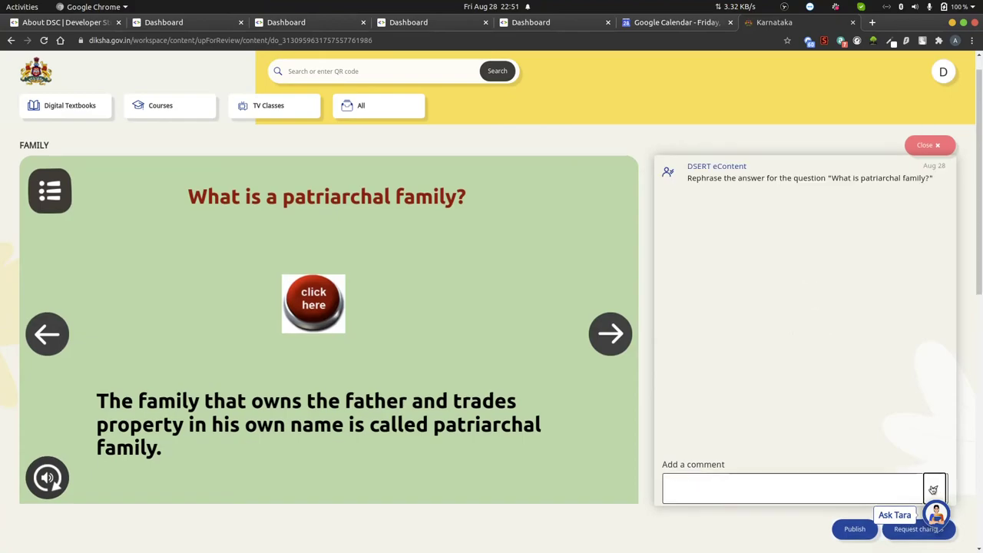
Step: Check the answers on matriarchal, nuclear and joint families, finish the FAMILY resource and dismiss the rating request
left_click(621, 343)
left_click(307, 302)
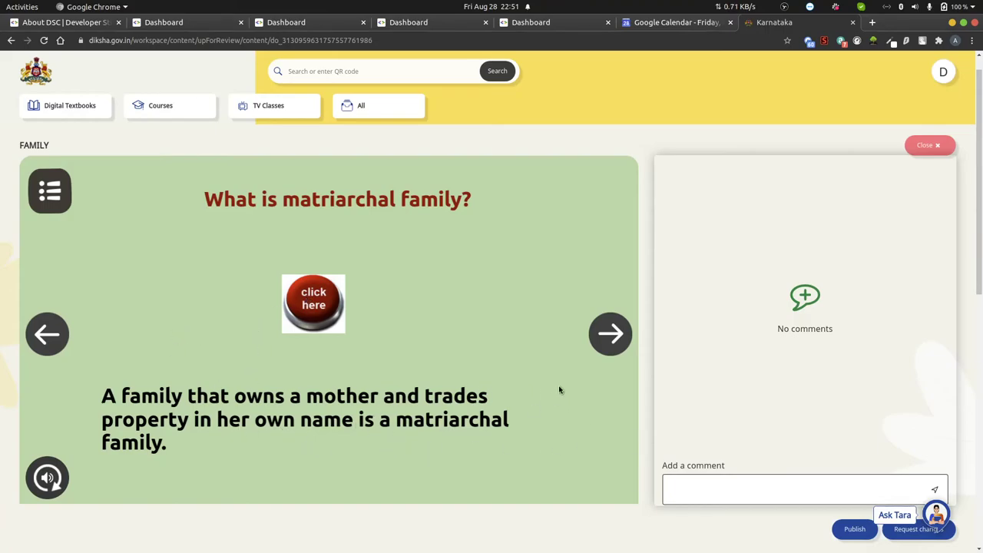
left_click(601, 338)
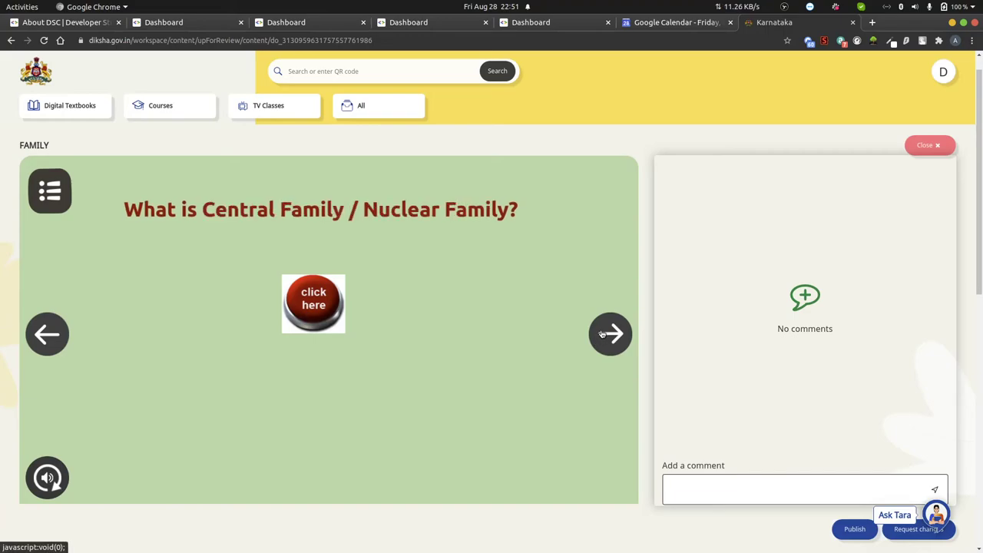
left_click(313, 307)
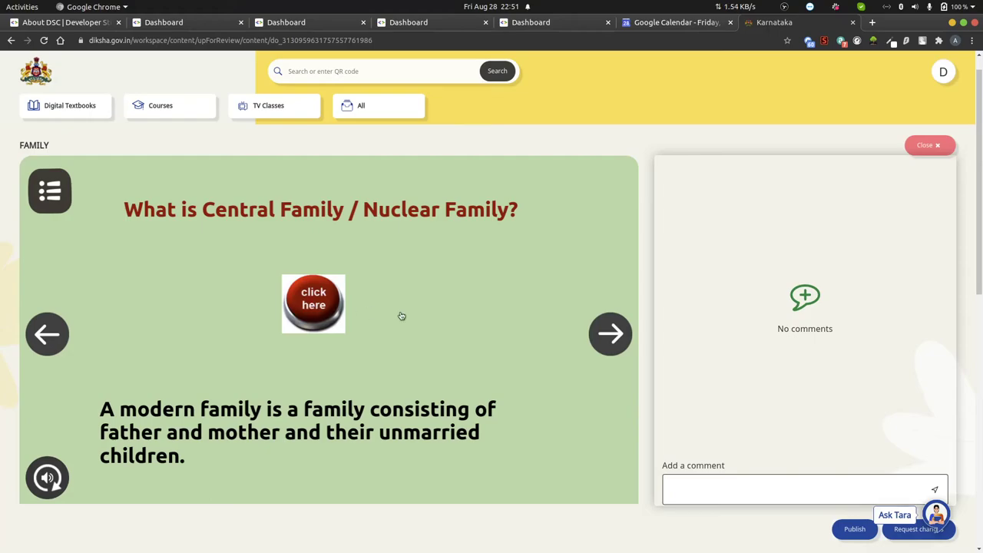
left_click(603, 335)
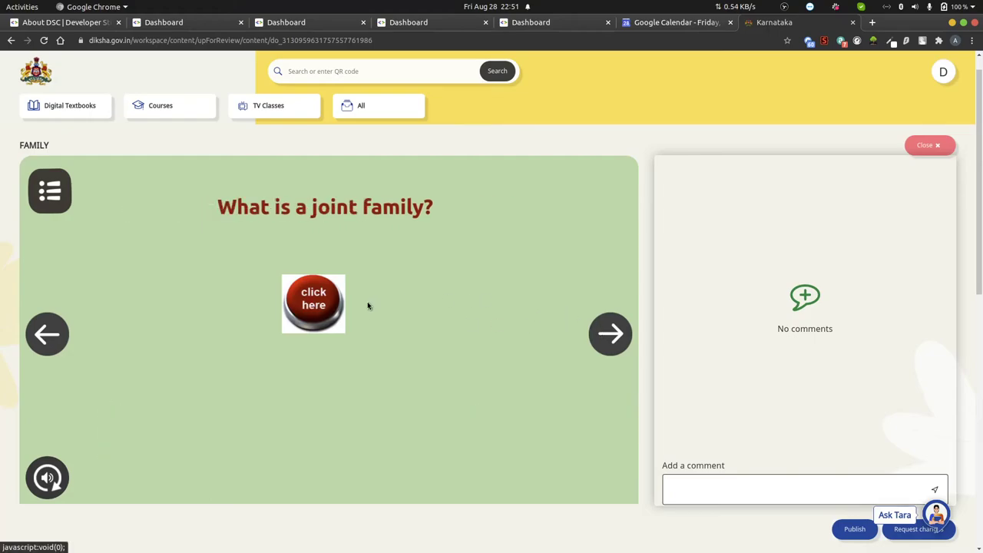
left_click(335, 308)
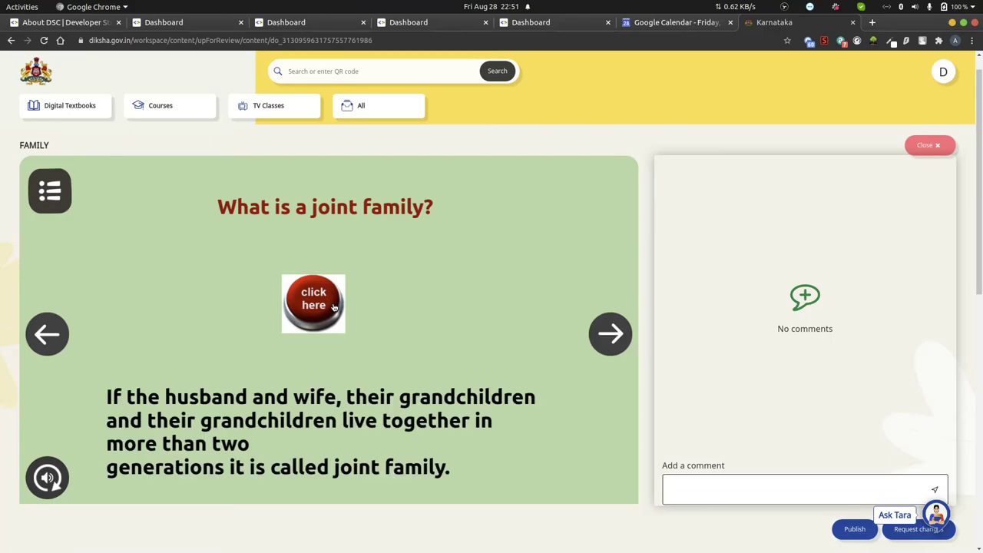
left_click(609, 333)
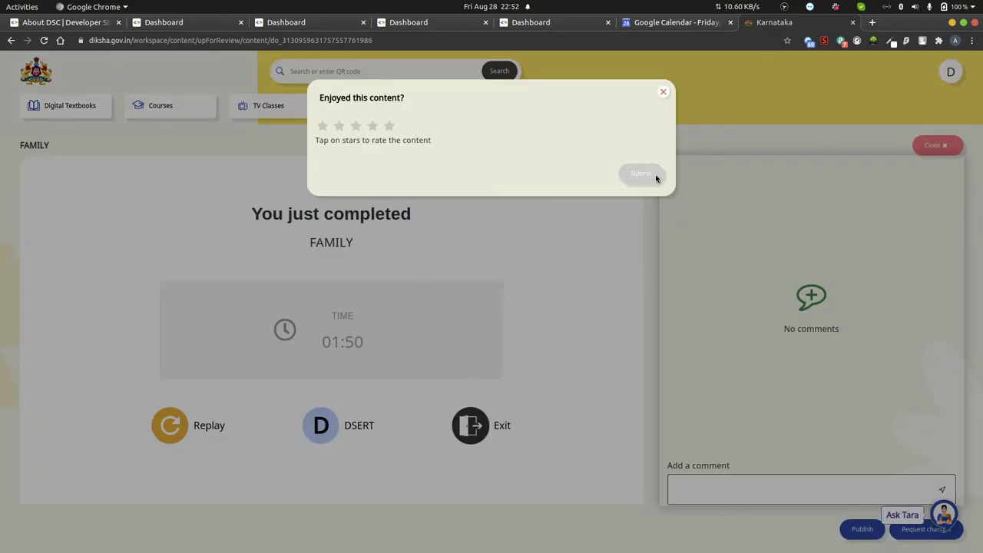
left_click(664, 92)
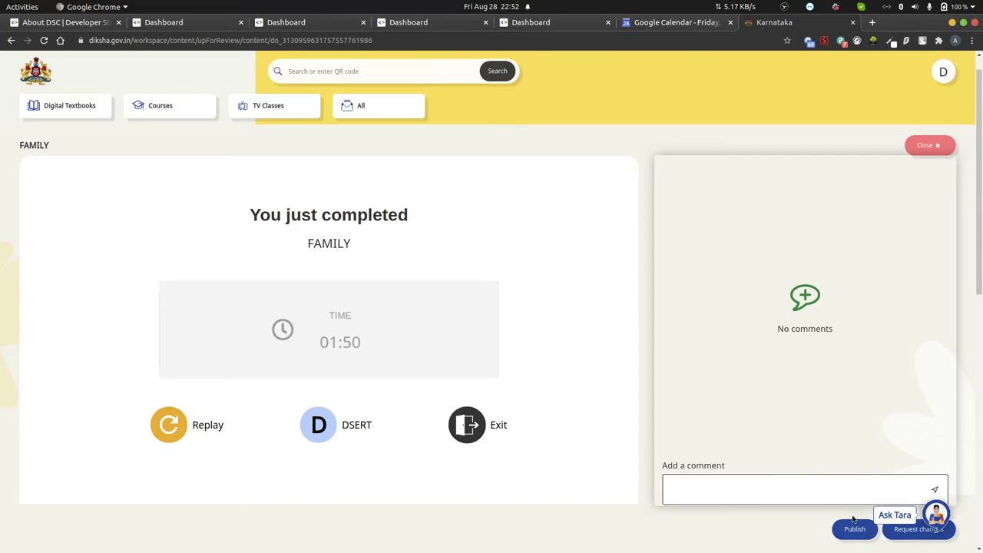
Step: Request changes to the FAMILY resource under Other Issue(s) with the note 'Please edit as suggested in the comments'
left_click(903, 535)
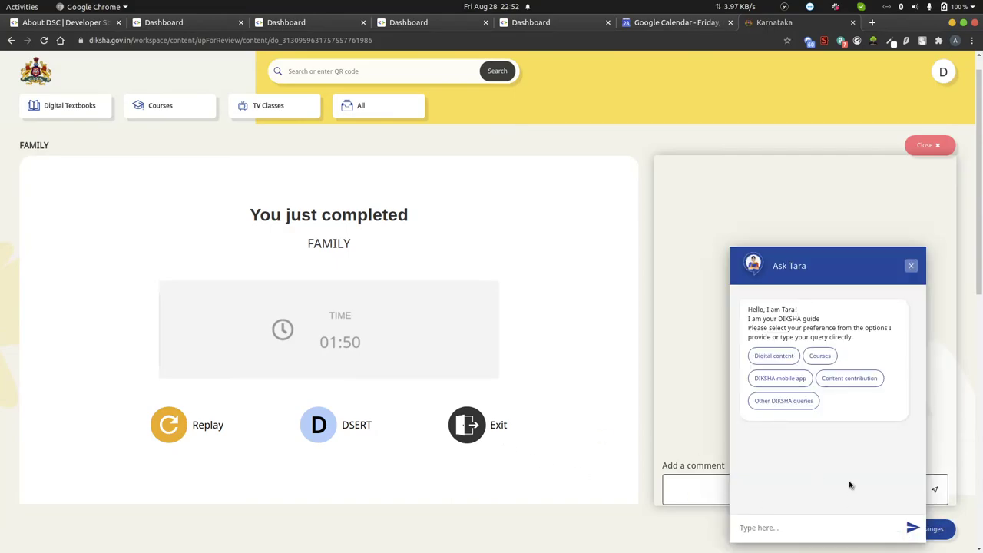
left_click(910, 266)
scroll(840, 410, "down", 2)
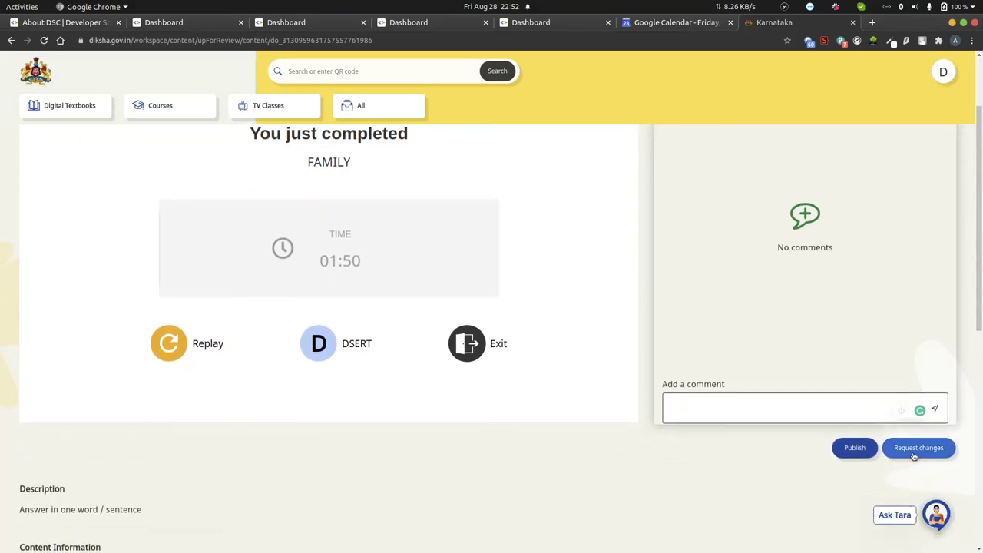
left_click(913, 456)
scroll(285, 255, "down", 2)
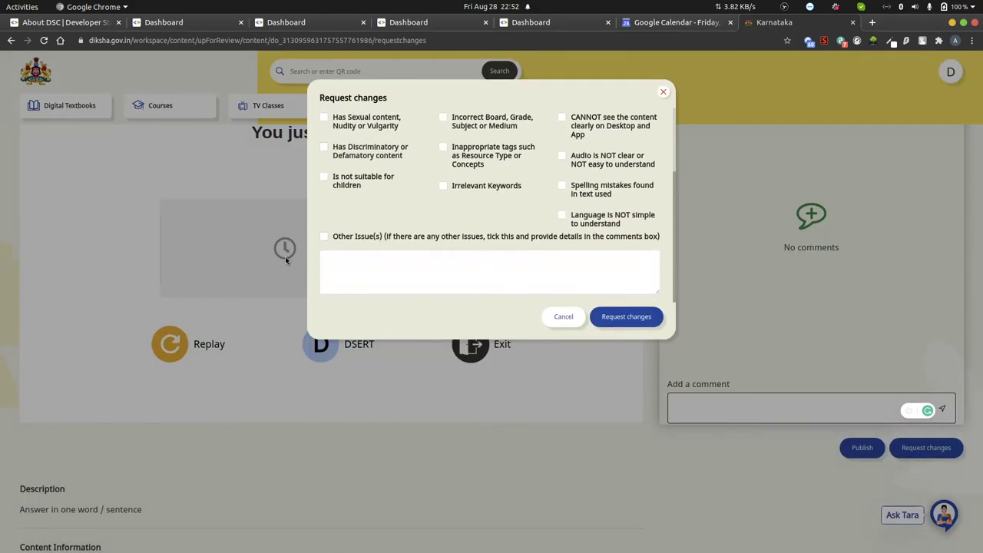
left_click(323, 237)
left_click(333, 263)
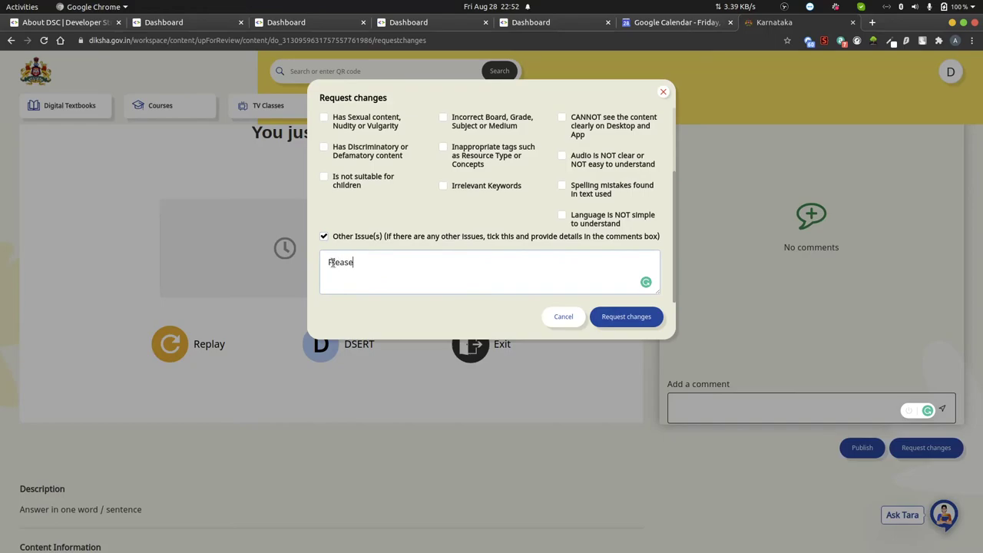
type("Please edit as suggested in the comments")
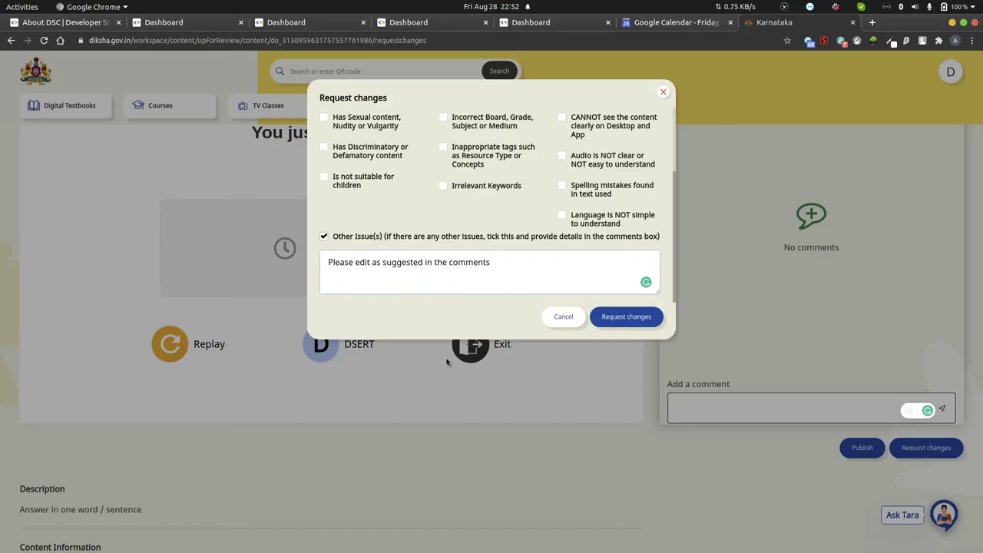
left_click(633, 317)
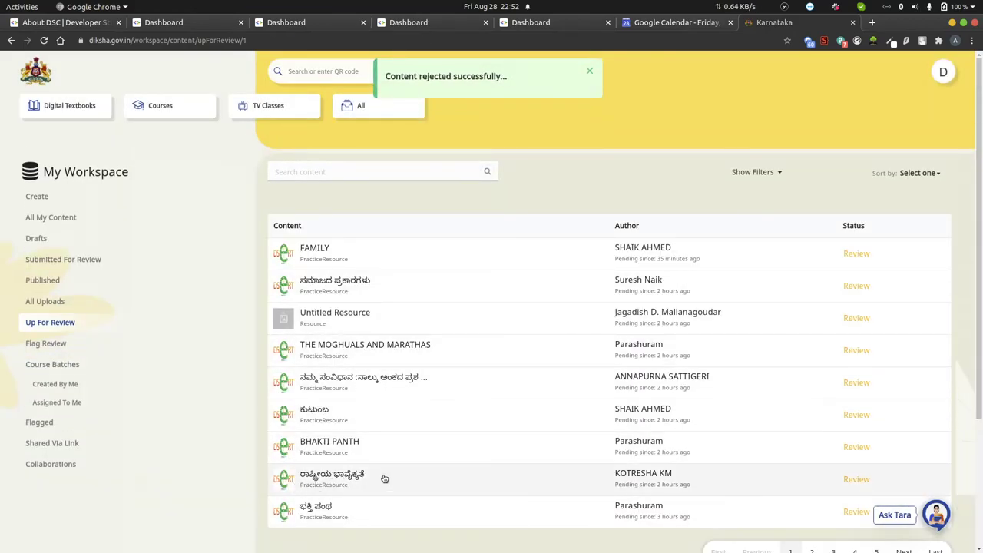
Step: Open THE MOGHUALS AND MARATHAS for review and reveal the answer on Sher Shah's administration system
scroll(384, 478, "down", 1)
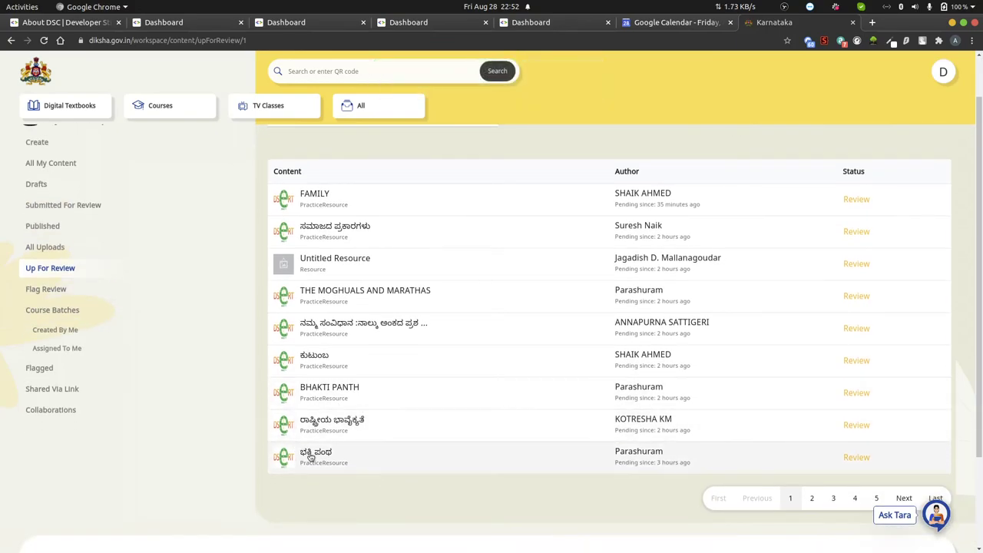
left_click_drag(352, 291, 354, 299)
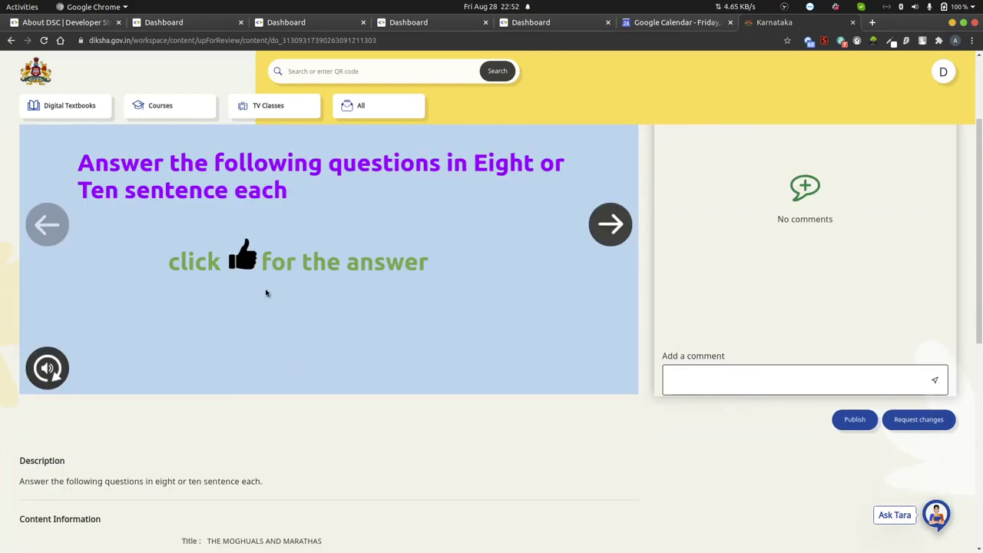
left_click(605, 224)
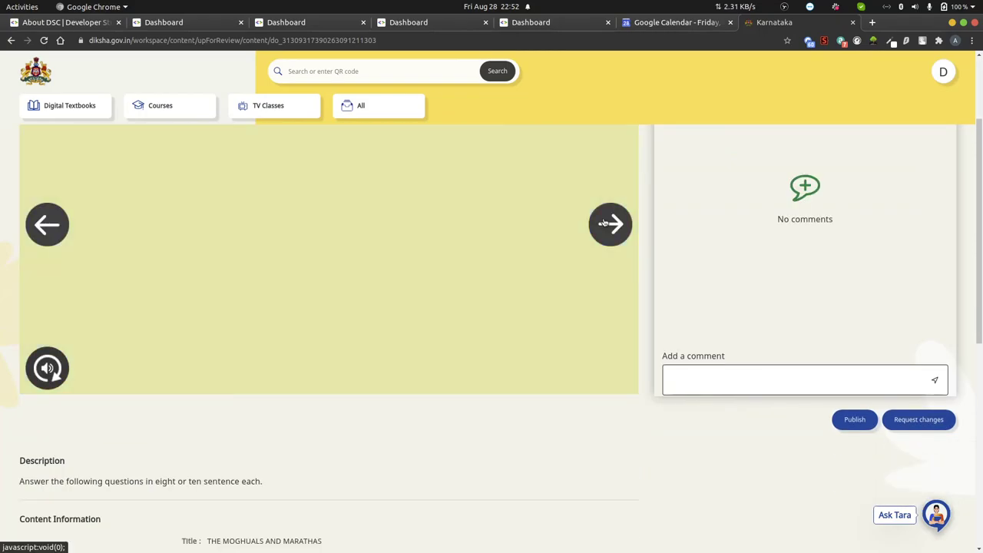
scroll(342, 321, "up", 3)
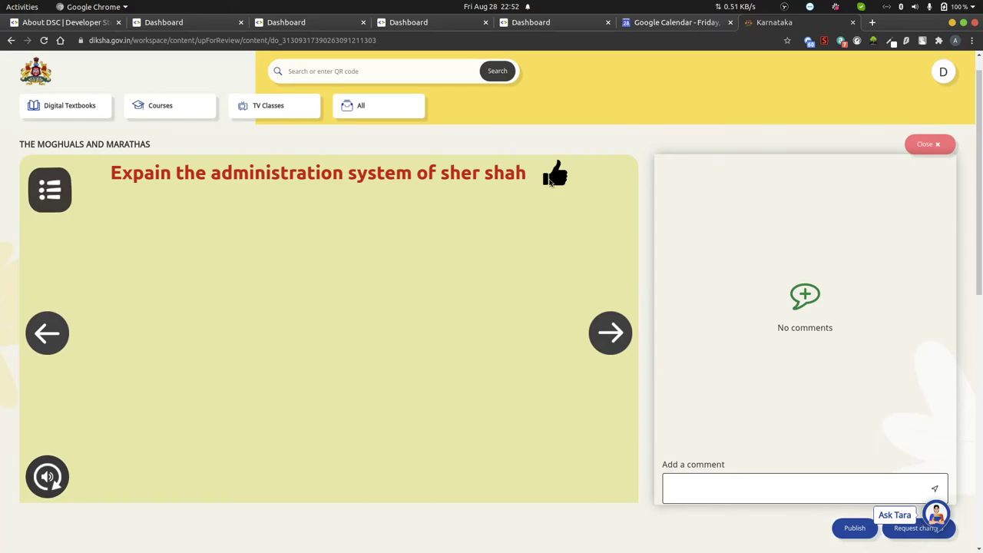
left_click(556, 179)
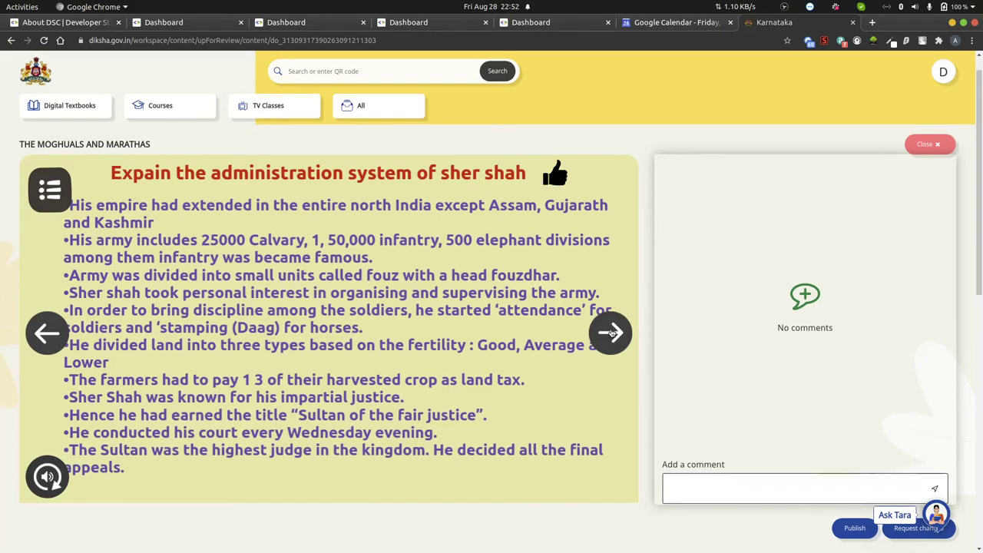
Step: Check the answers on Bhajirao I's achievements, Moghul contributions to literature and Moghul administration, and close the resource
left_click(611, 331)
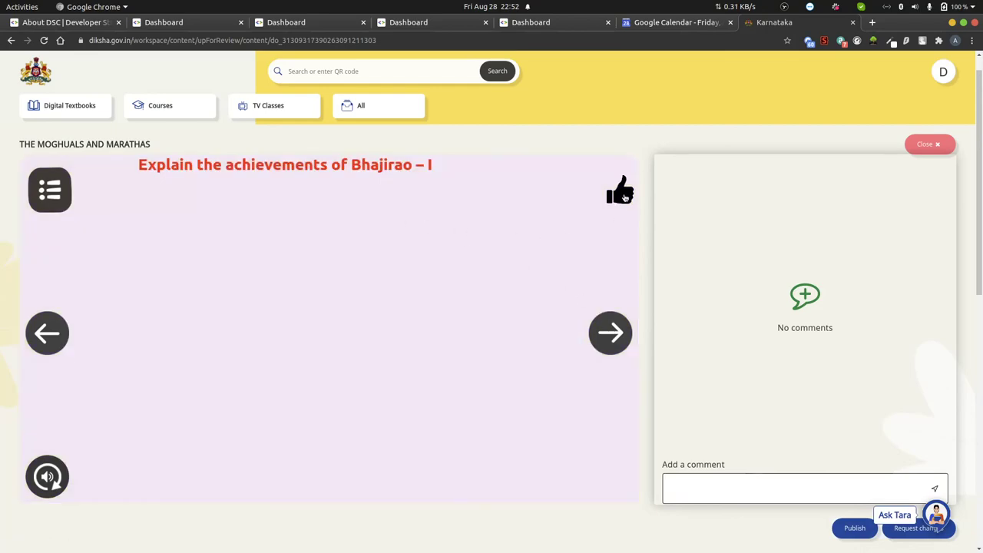
left_click(624, 197)
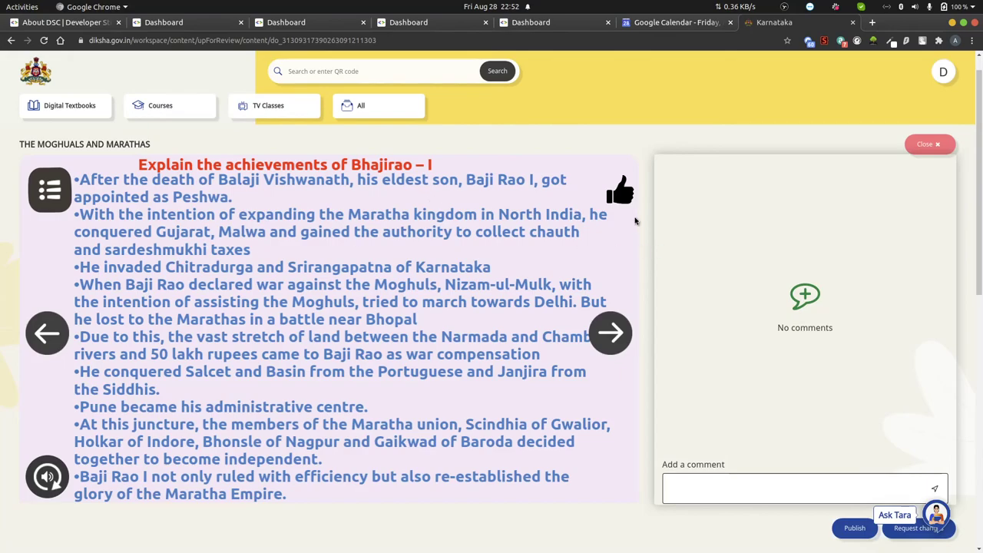
left_click(598, 331)
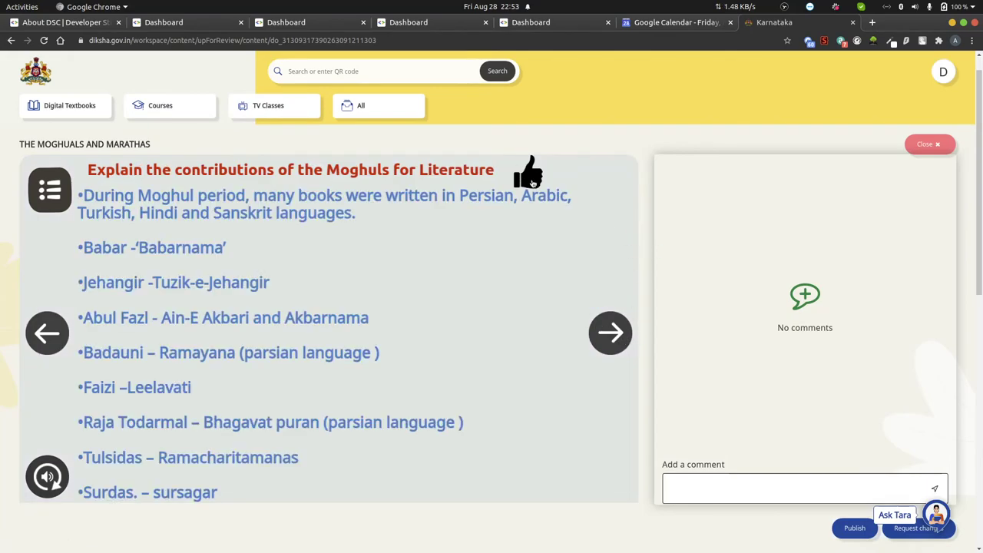
left_click(613, 345)
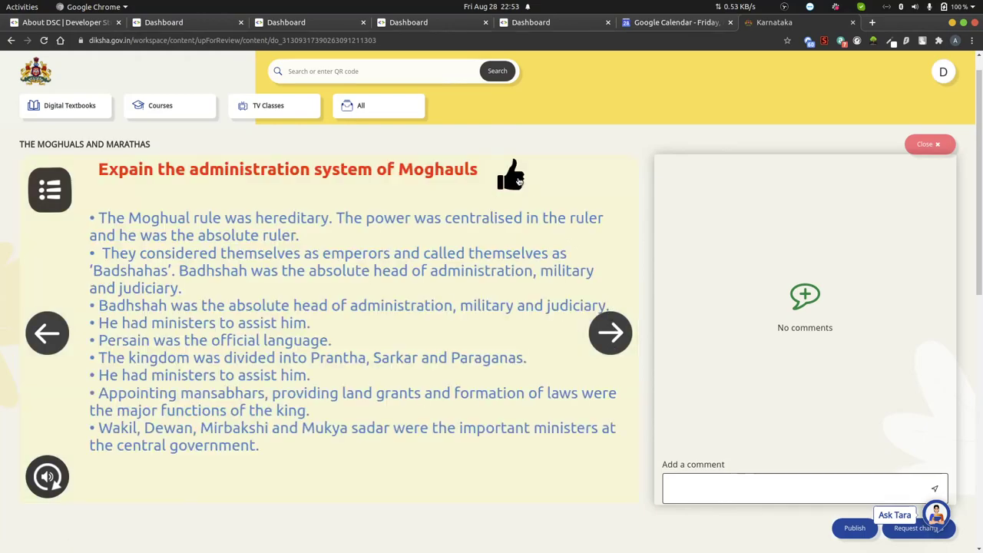
left_click(931, 145)
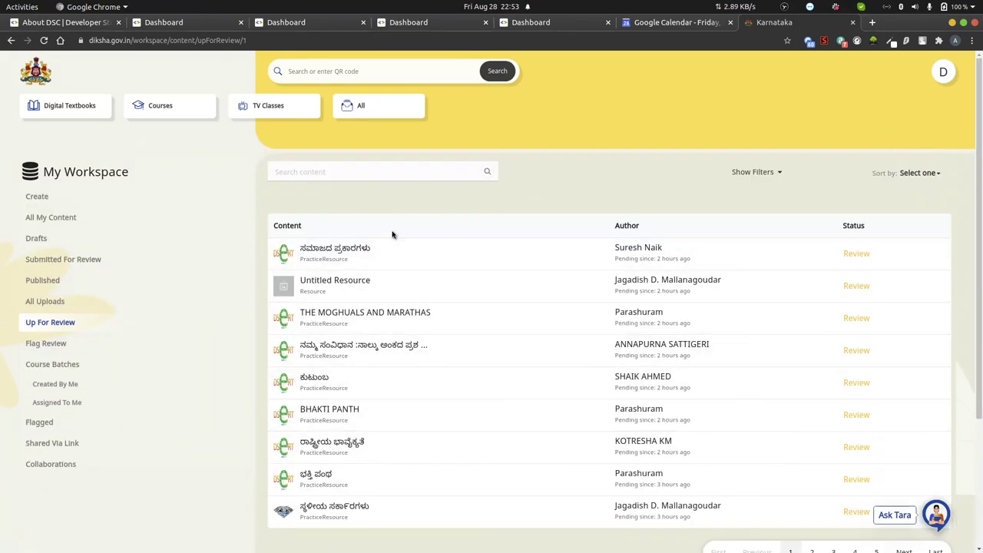
Step: Open the ಸಮಾಜದ ಪ್ರಕಾರಗಳು resource for review and check the answers to its questions 1 and 2
left_click(335, 261)
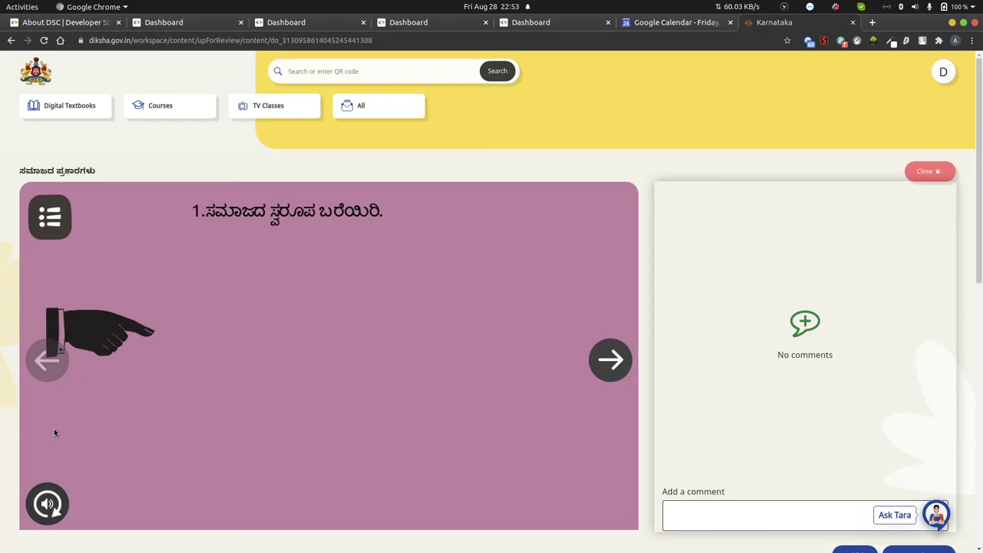
scroll(123, 455, "down", 5)
scroll(123, 464, "up", 5)
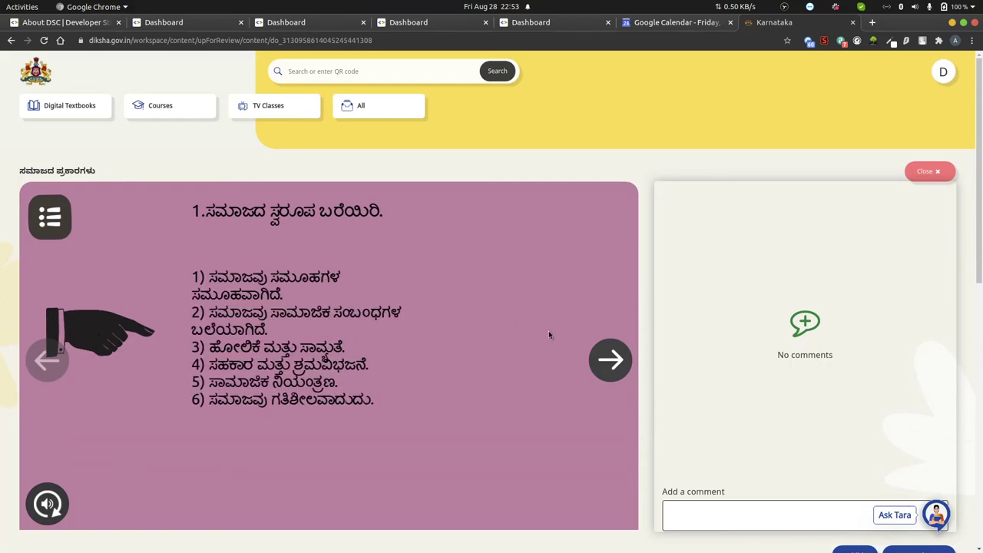
left_click(604, 368)
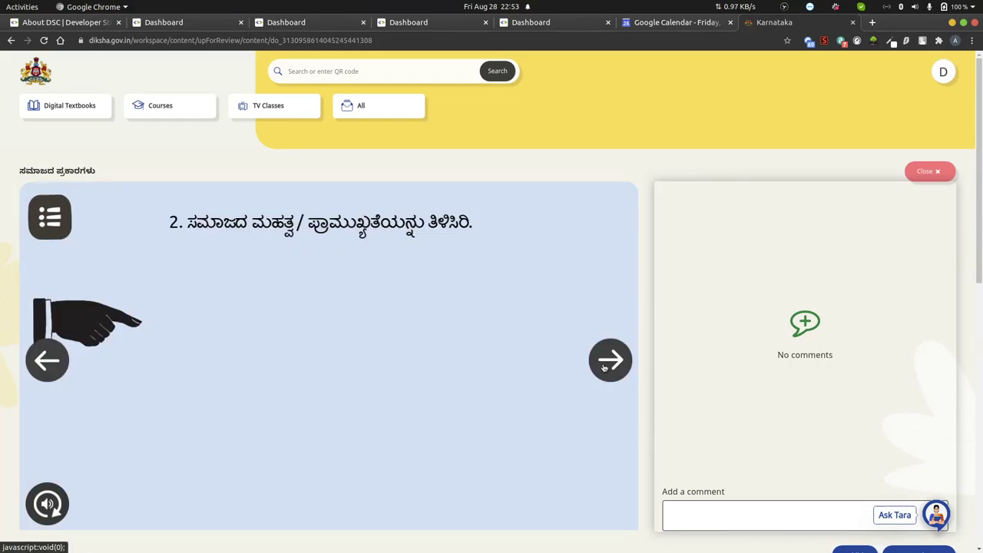
left_click(115, 327)
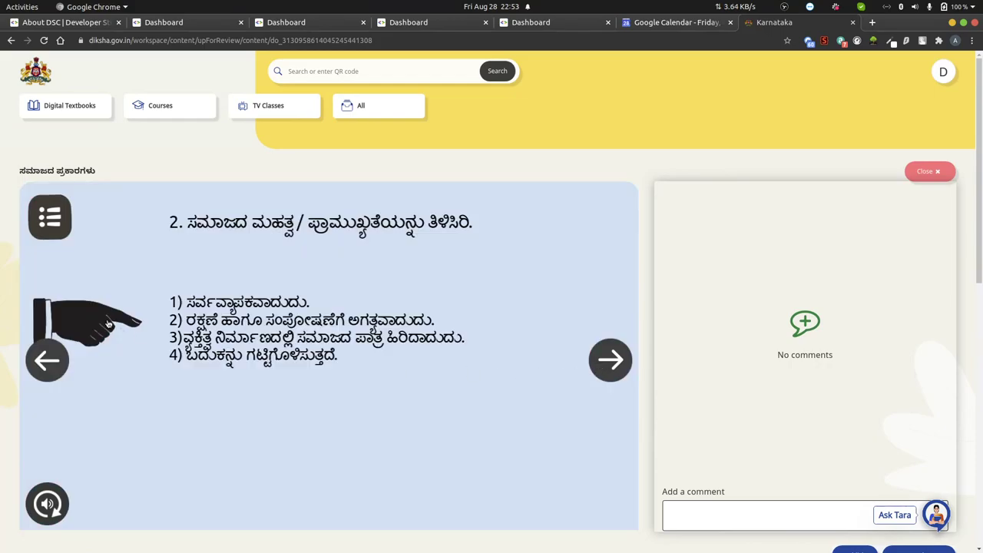
Step: Check the answers to question 3 on the types of society and question 4 on the characteristics of rural society
left_click(596, 374)
left_click(85, 329)
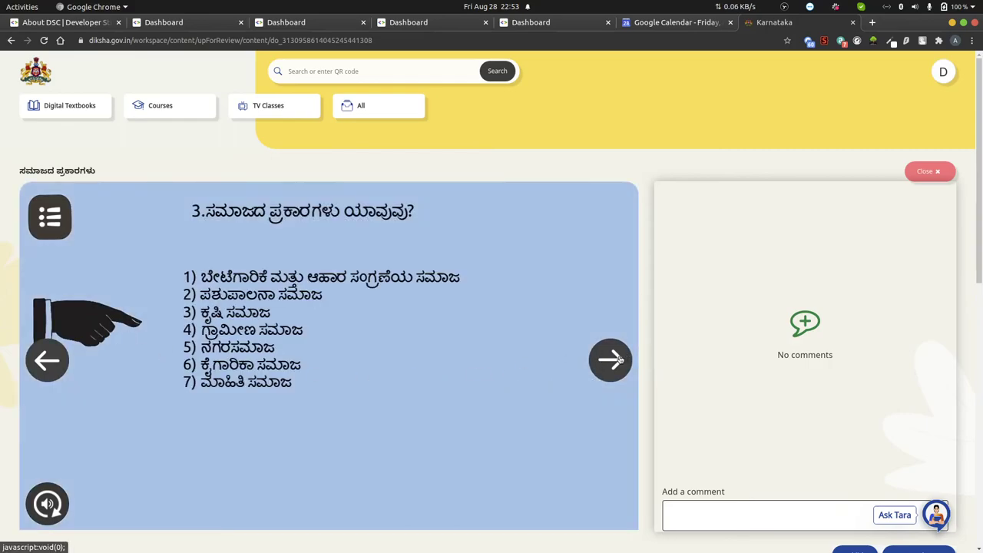
left_click(622, 359)
left_click(93, 319)
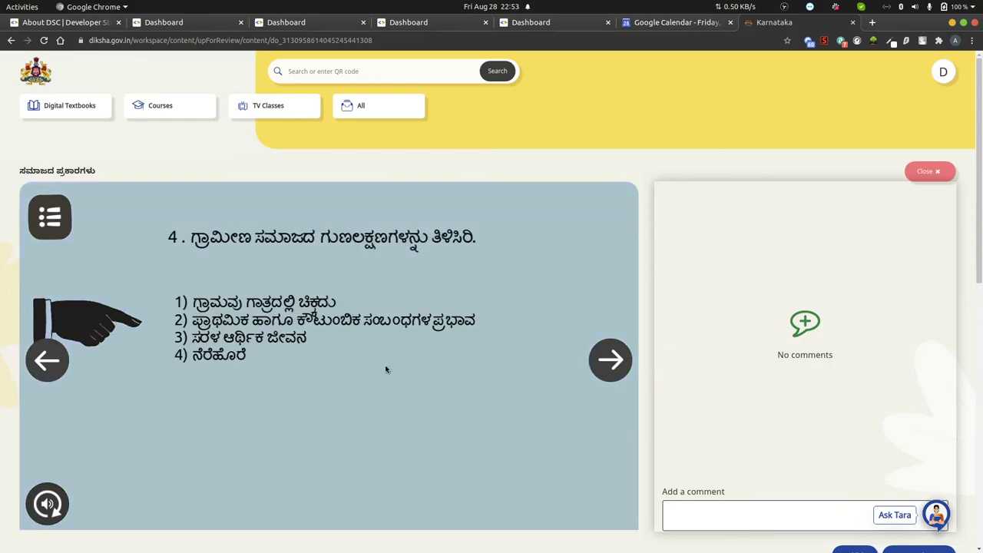
Step: Check the answers to question 5 on the importance of agriculture and question 6 on the growth of the information society
left_click(610, 367)
left_click(82, 332)
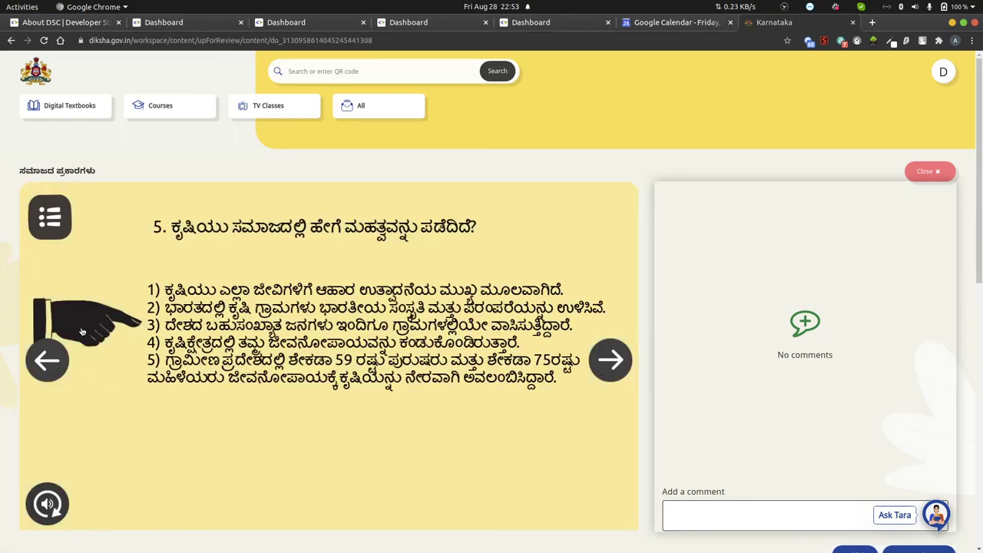
left_click(620, 364)
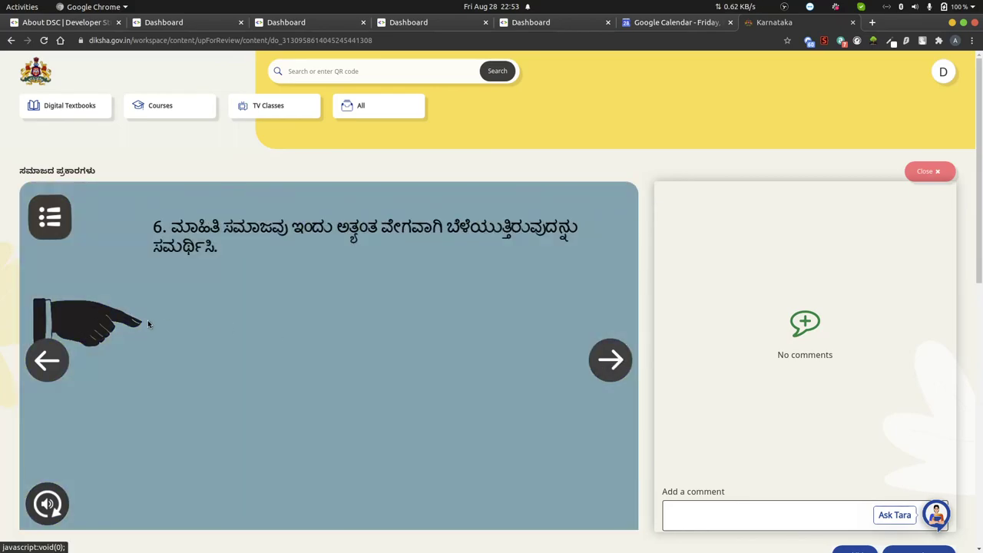
left_click(98, 330)
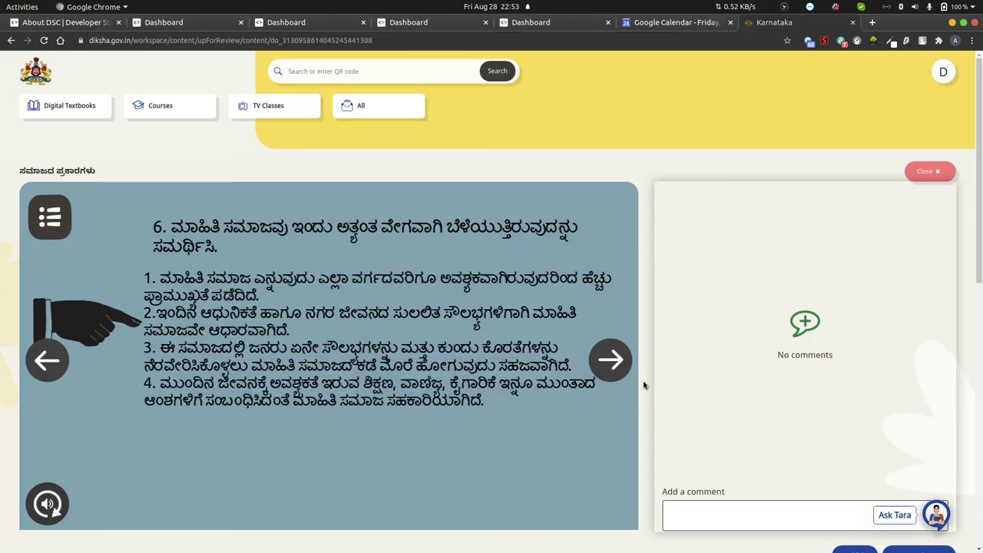
Step: Finish playing the ಸಮಾಜದ ಪ್ರಕಾರಗಳು resource, dismissing the rating request, and start publishing it
left_click(611, 366)
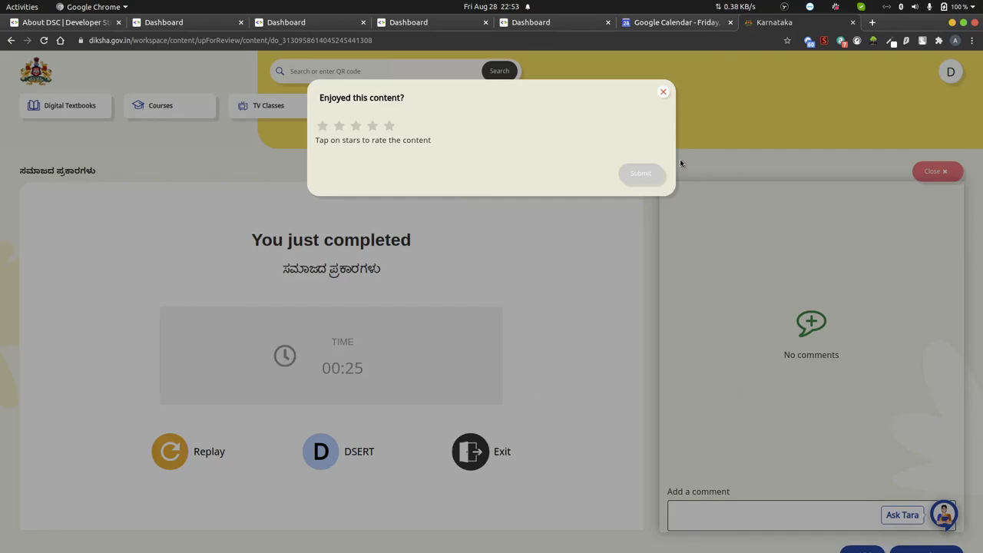
left_click(661, 93)
scroll(652, 386, "down", 2)
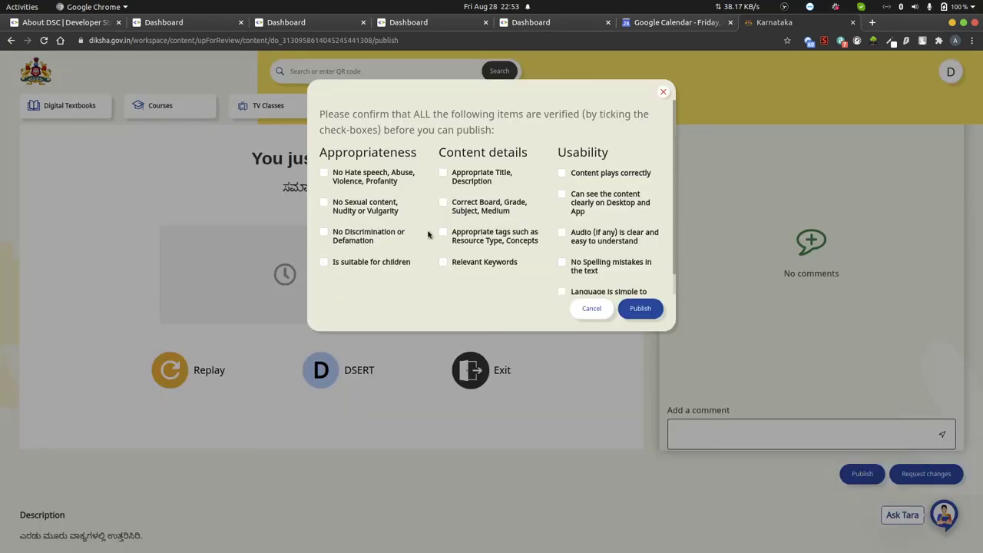
Step: Confirm all four Appropriateness items and all four Content details items in the publishing checklist
left_click(323, 173)
left_click(323, 203)
left_click(324, 232)
left_click(324, 262)
left_click(444, 175)
left_click(443, 202)
left_click(443, 233)
left_click(445, 264)
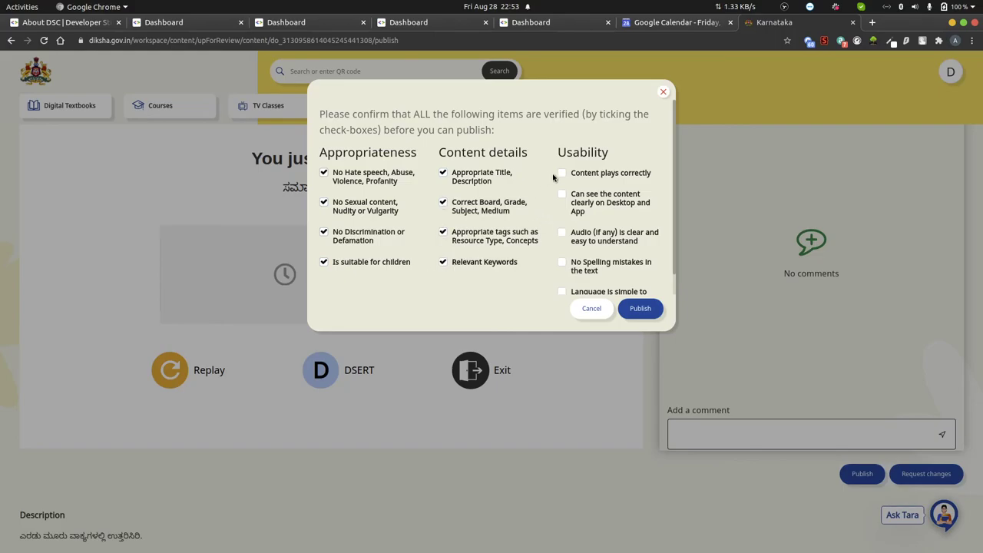